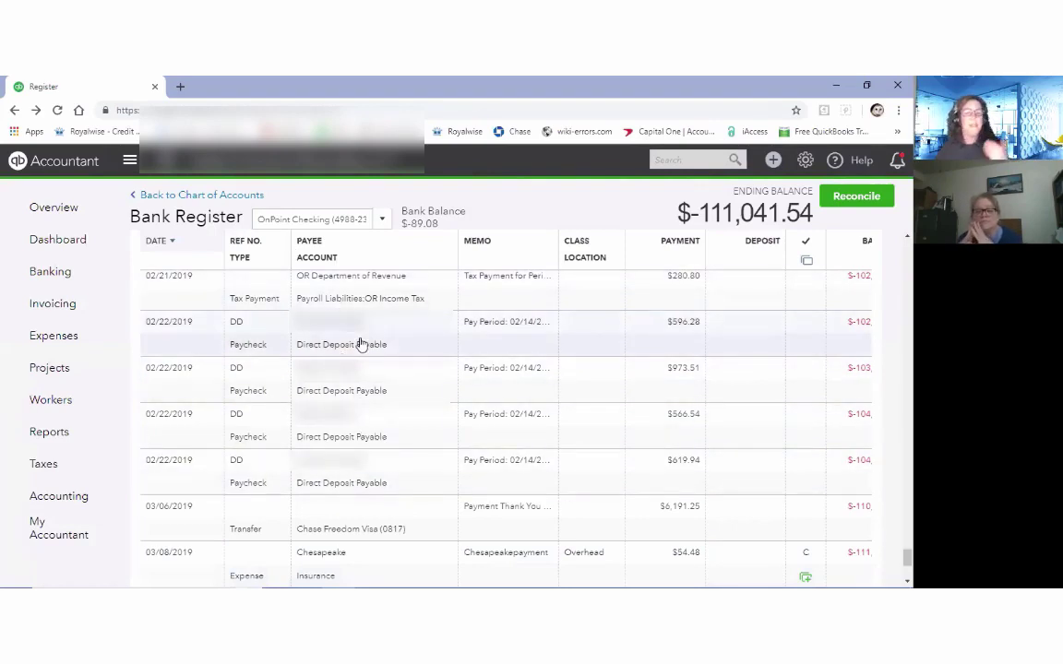
Open the $596.28 paycheck, confirm it was paid from OnPoint Checking, and cancel unchanged.
left_click(426, 356)
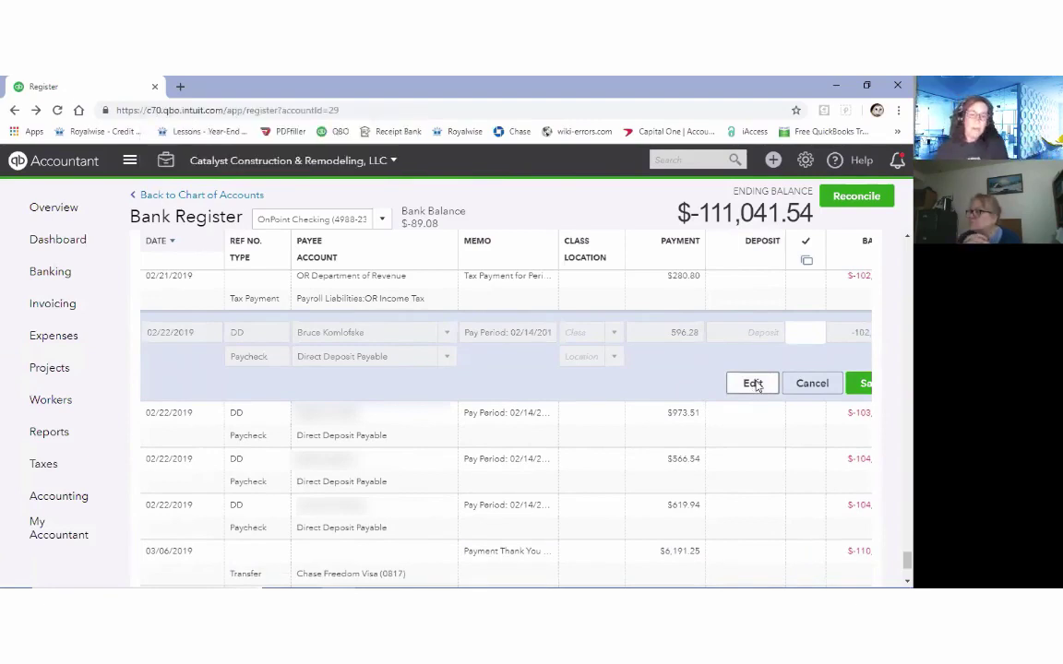
left_click(753, 384)
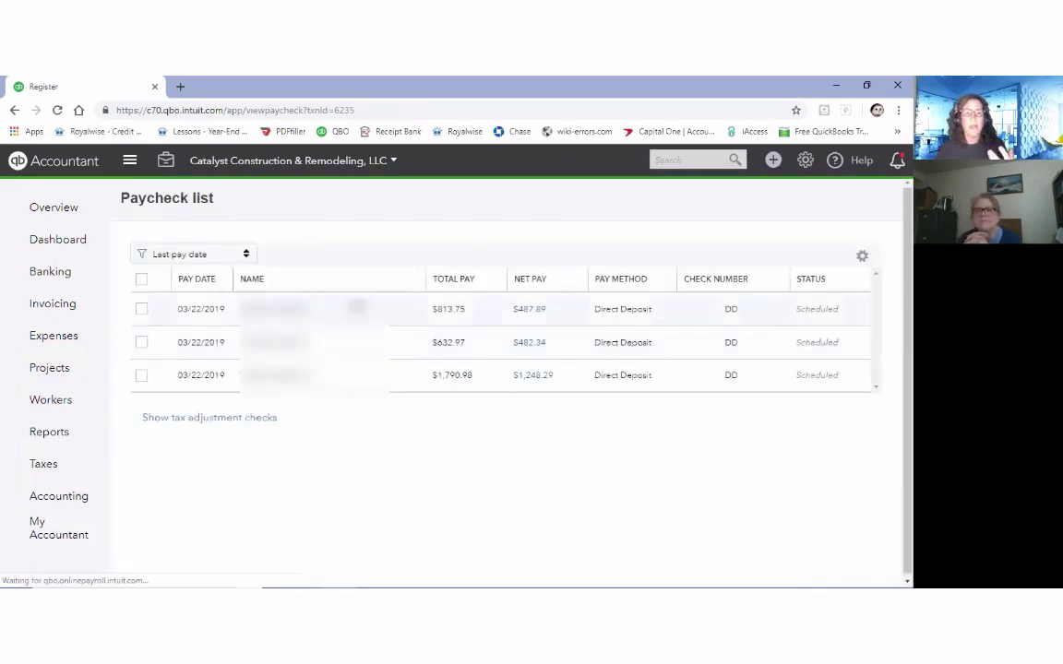
left_click(327, 318)
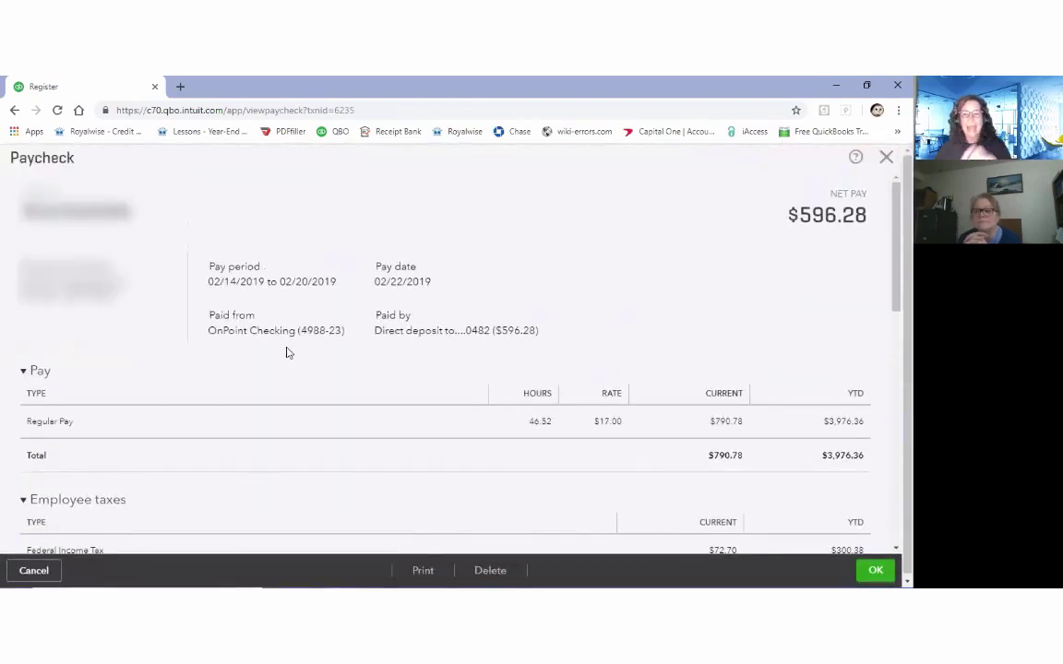
left_click(490, 572)
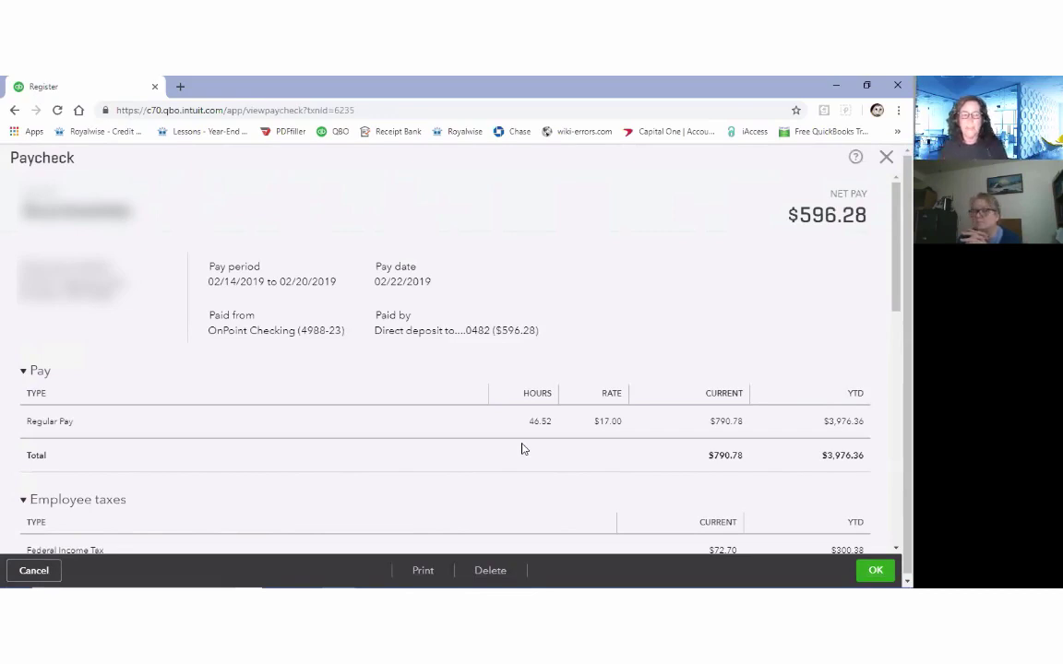
left_click(34, 570)
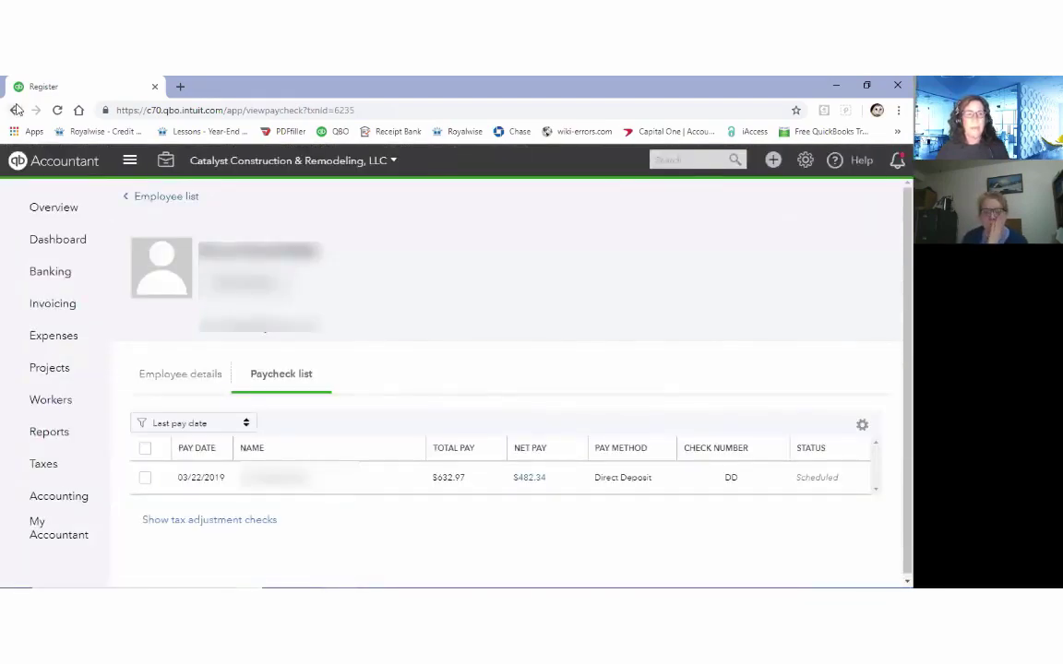
Return to the OnPoint Checking bank register through the browser's Back history and reload it.
left_click(15, 110)
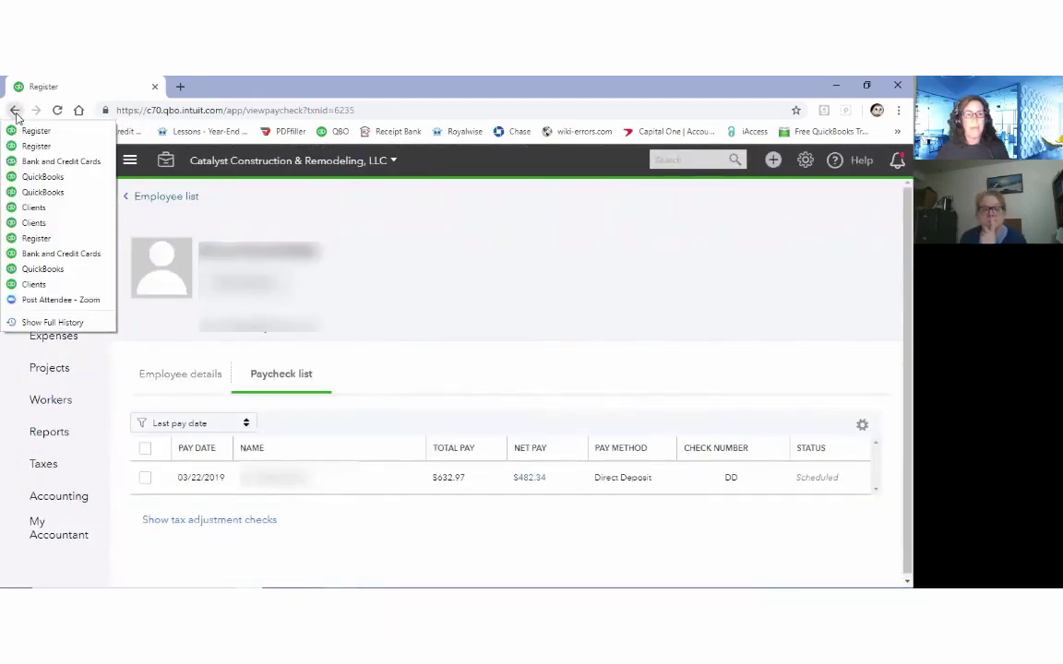
left_click(28, 130)
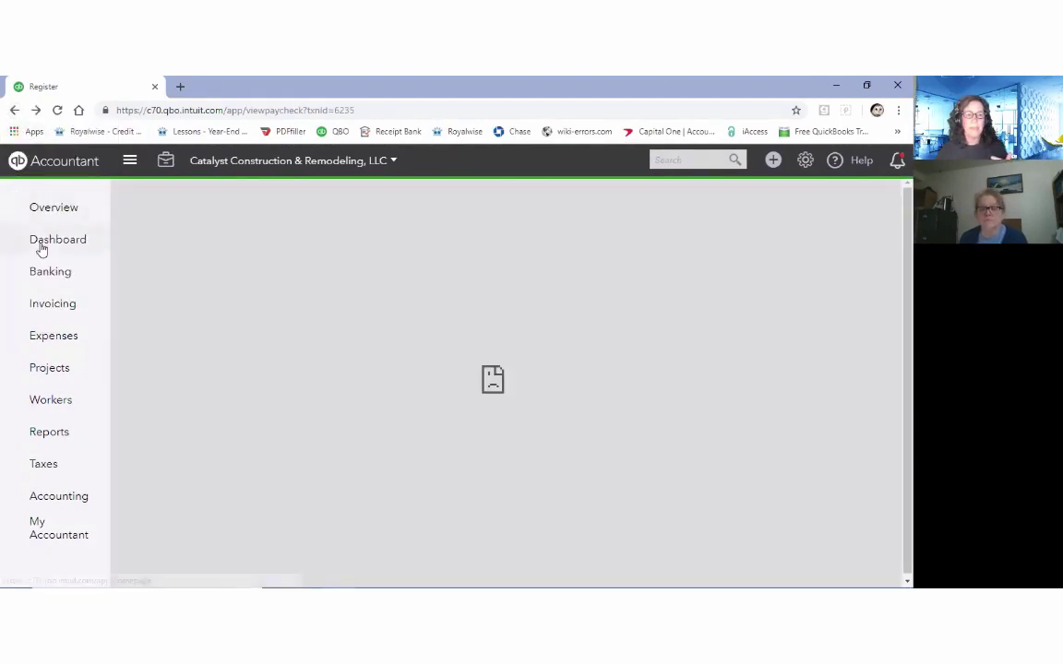
left_click(14, 110)
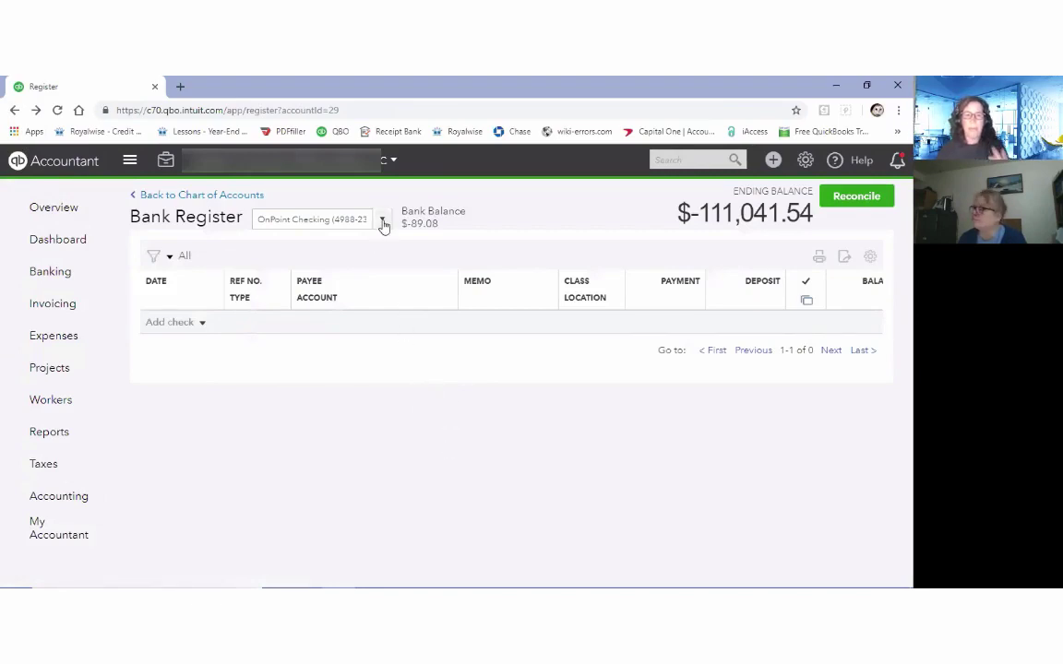
left_click(40, 274)
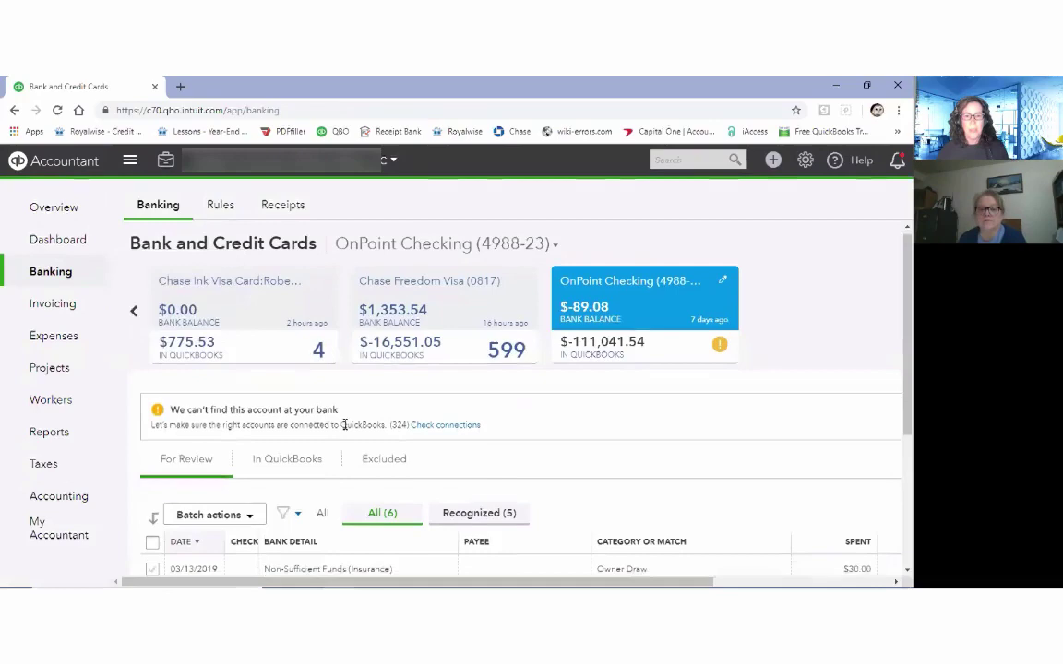
left_click(392, 337)
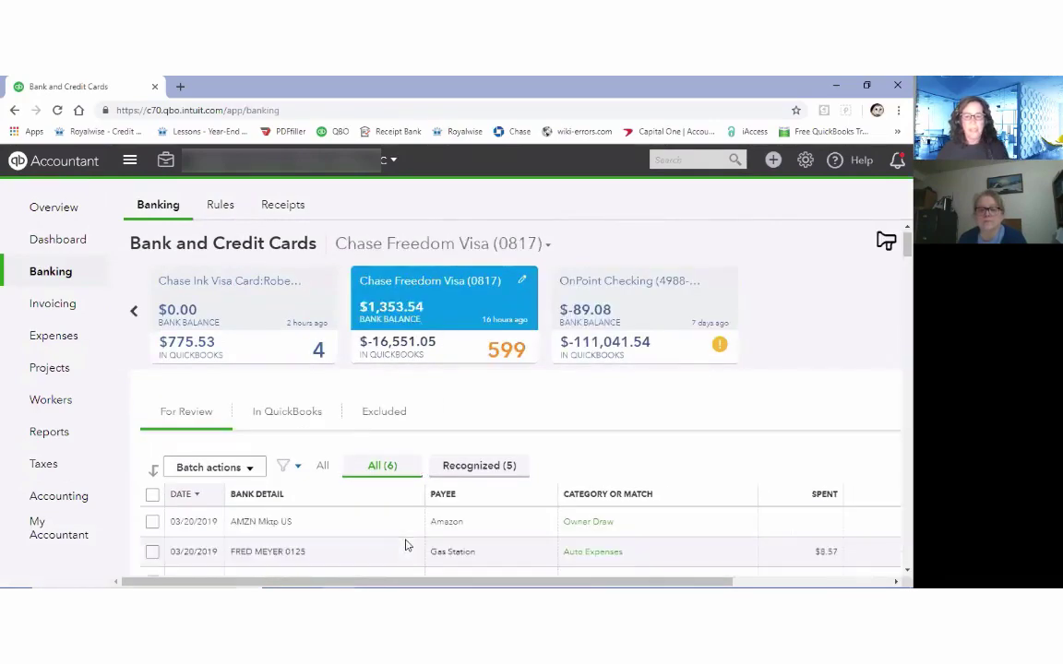
scroll(406, 545, "down", 1)
scroll(406, 545, "down", 2)
scroll(406, 546, "down", 2)
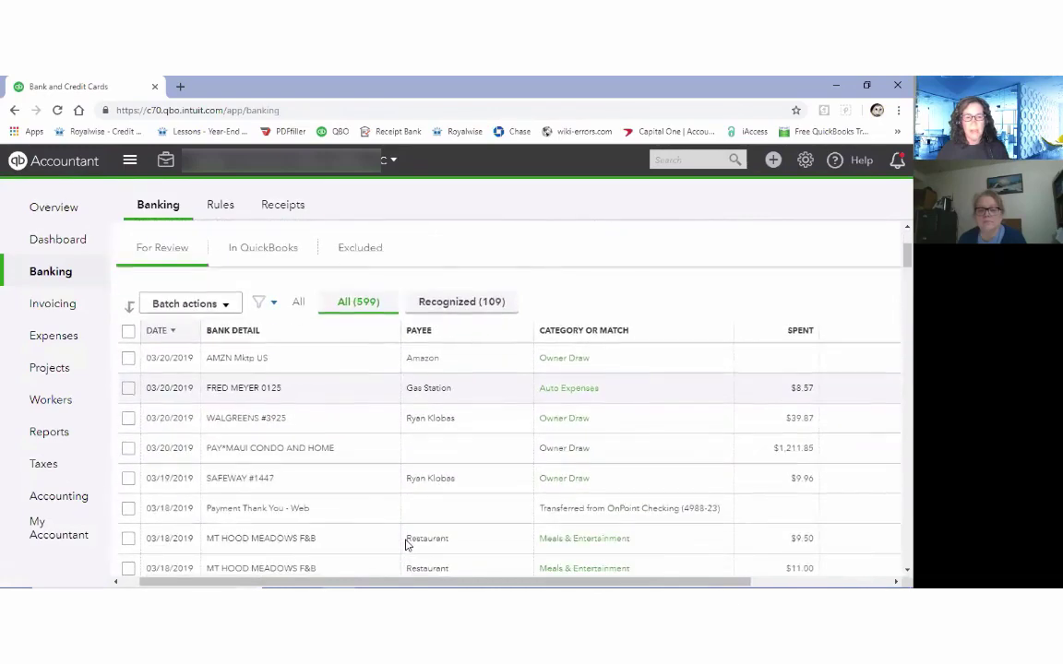
scroll(406, 545, "down", 2)
scroll(406, 545, "right", 3)
scroll(406, 545, "down", 1)
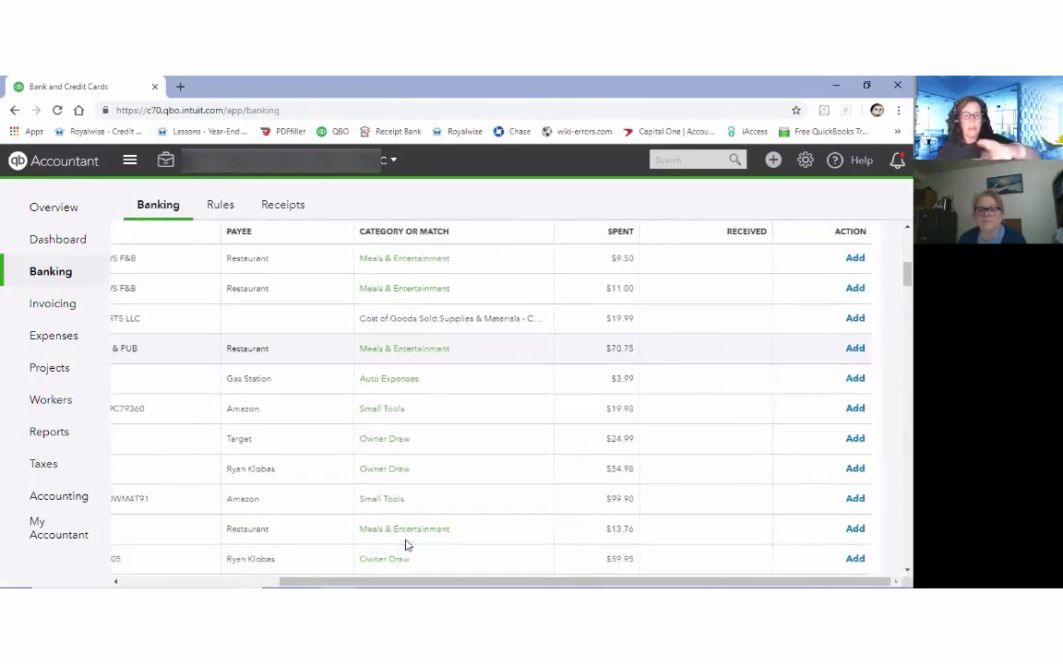
scroll(406, 546, "down", 2)
scroll(405, 545, "down", 3)
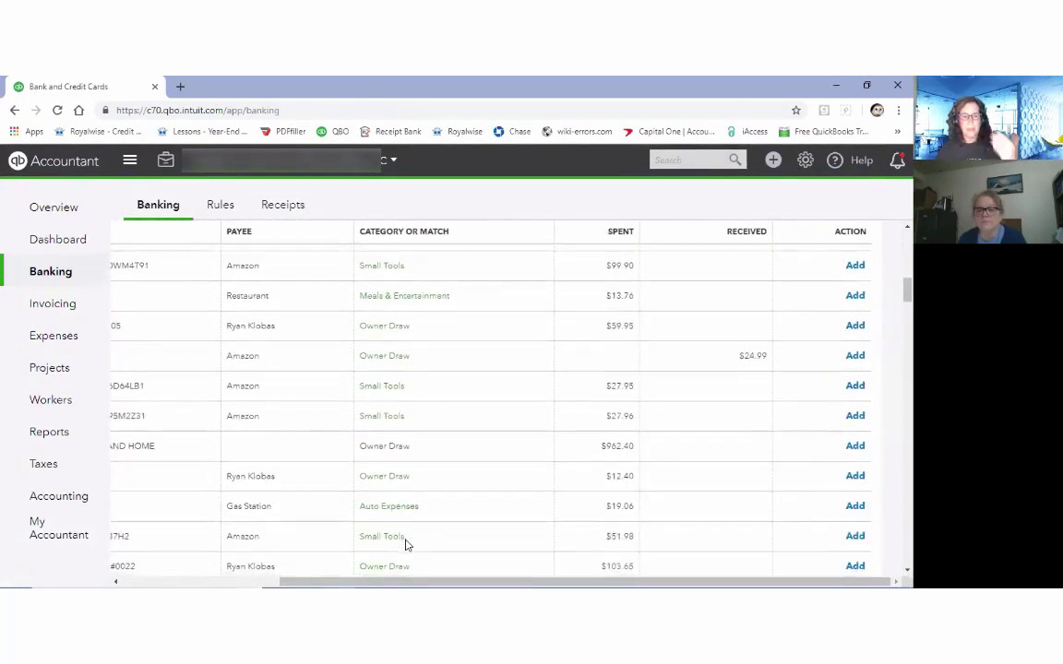
scroll(139, 572, "left", 3)
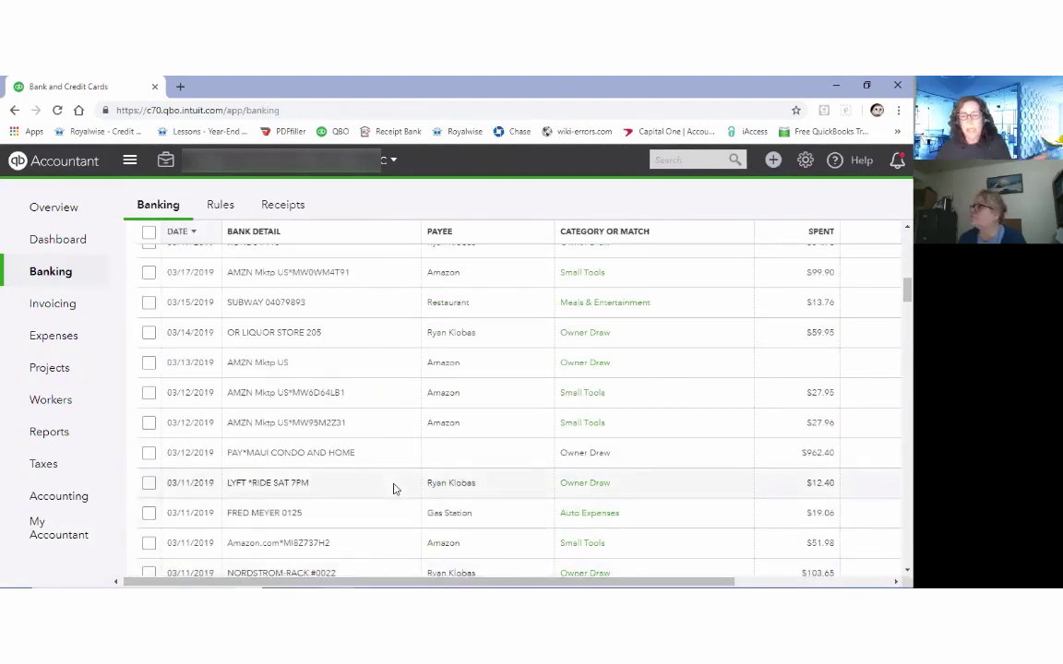
scroll(393, 489, "down", 2)
scroll(393, 489, "right", 1)
scroll(393, 489, "down", 3)
scroll(394, 486, "right", 1)
scroll(395, 485, "right", 2)
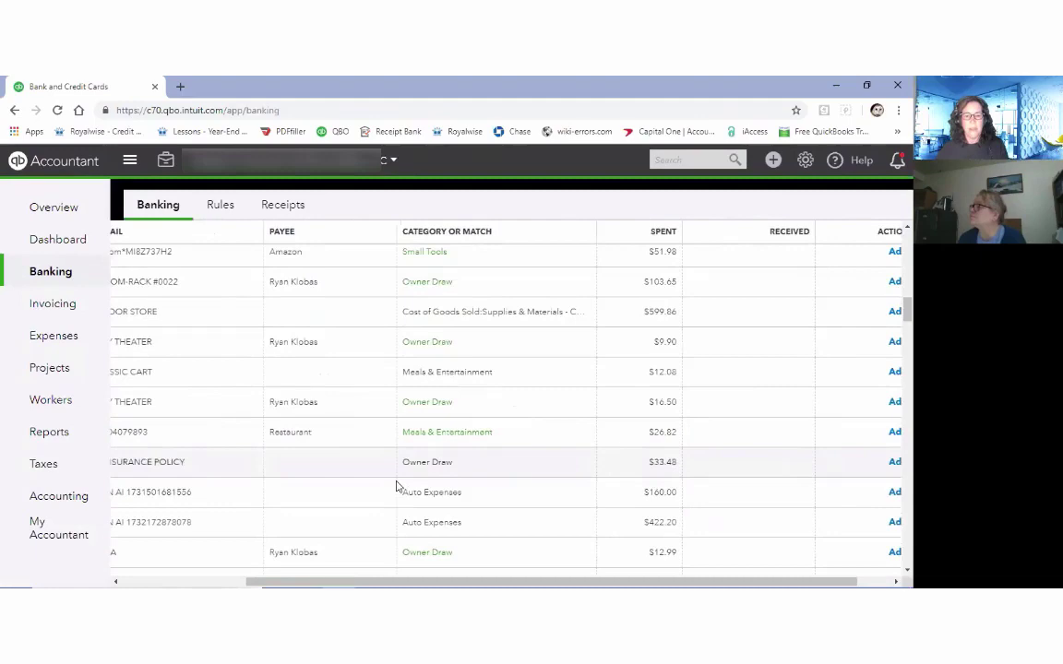
scroll(397, 481, "down", 2)
scroll(397, 480, "left", 3)
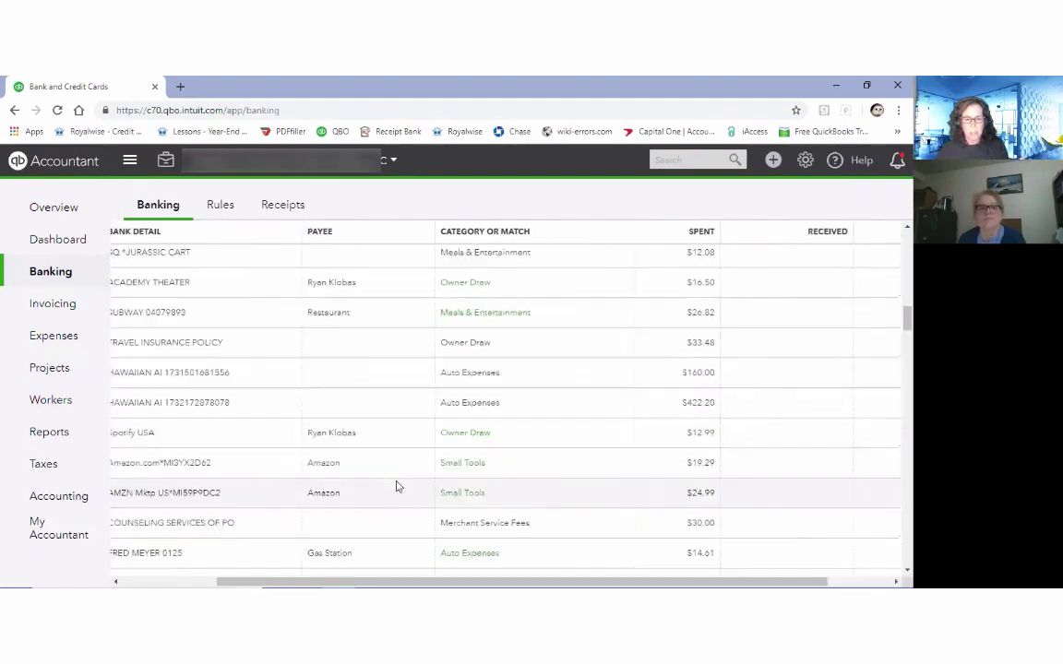
scroll(397, 486, "left", 2)
scroll(213, 473, "right", 1)
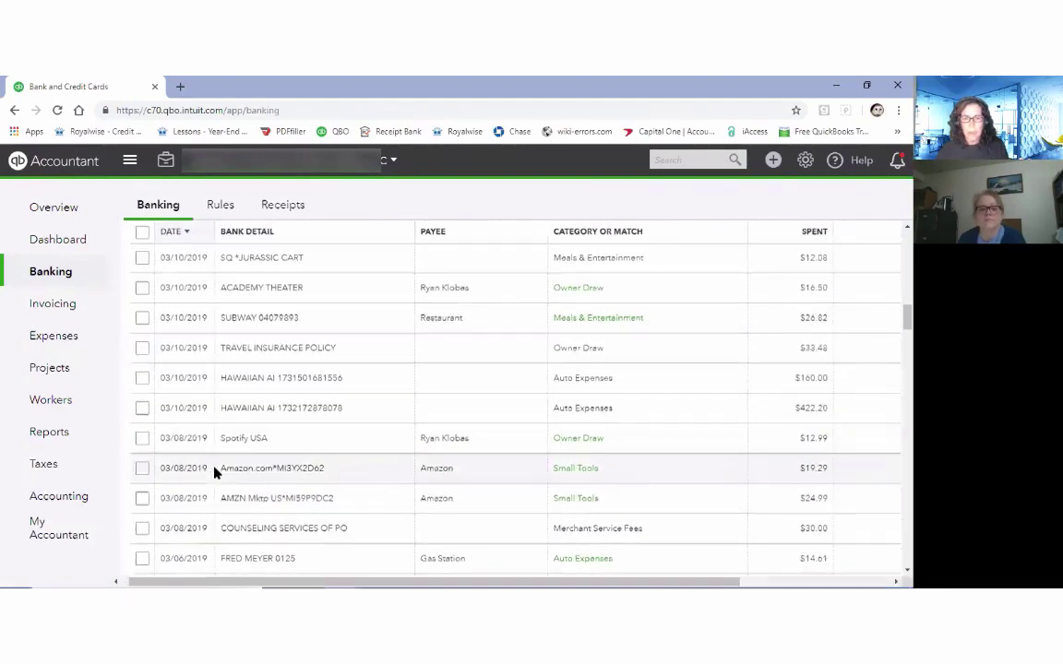
scroll(214, 473, "down", 1)
scroll(214, 472, "down", 2)
scroll(213, 473, "right", 2)
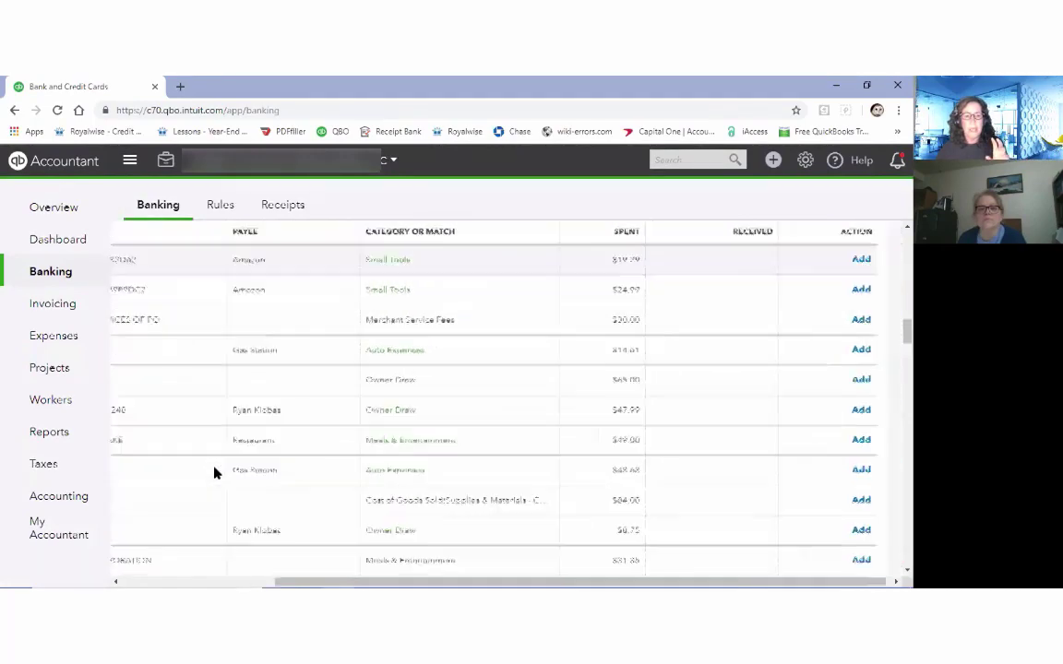
scroll(213, 472, "down", 1)
scroll(217, 498, "down", 1)
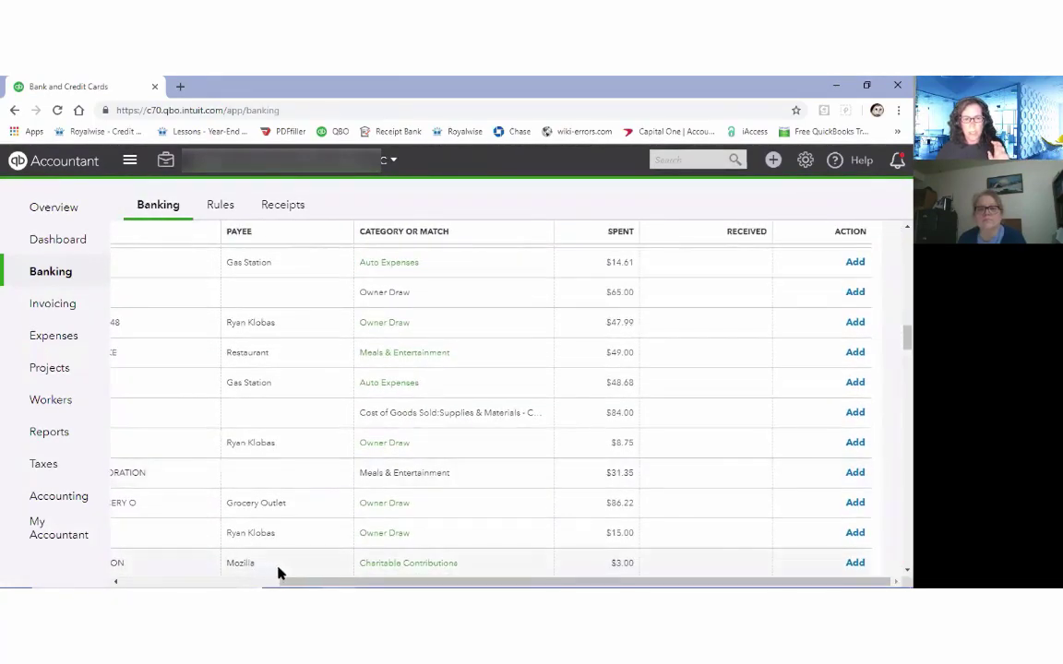
scroll(220, 572, "left", 5)
scroll(138, 572, "left", 1)
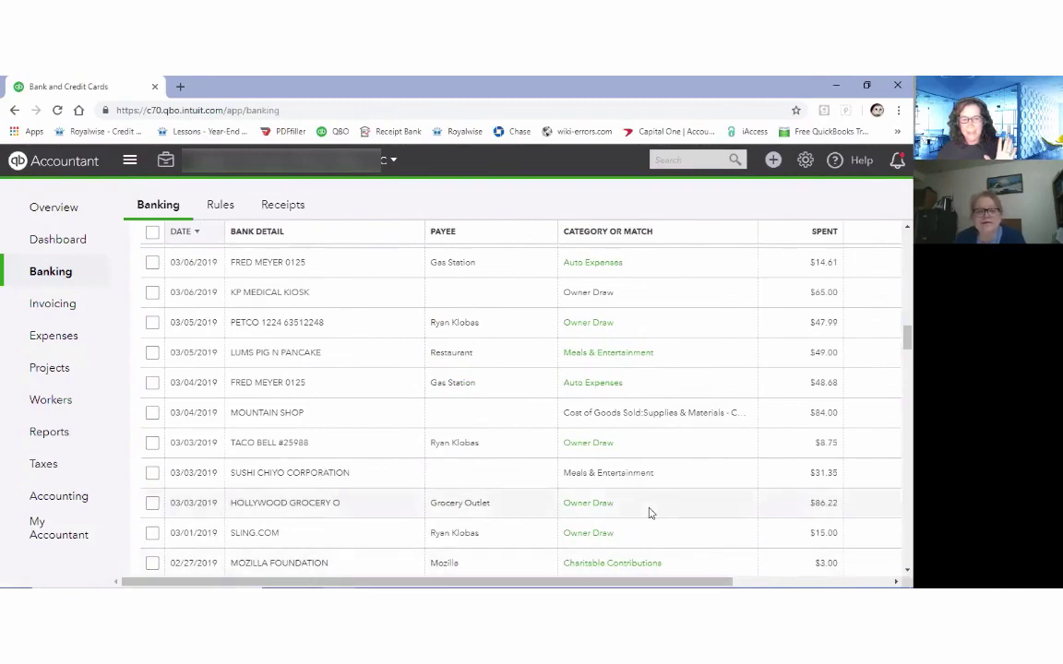
scroll(516, 397, "down", 1)
scroll(517, 396, "down", 4)
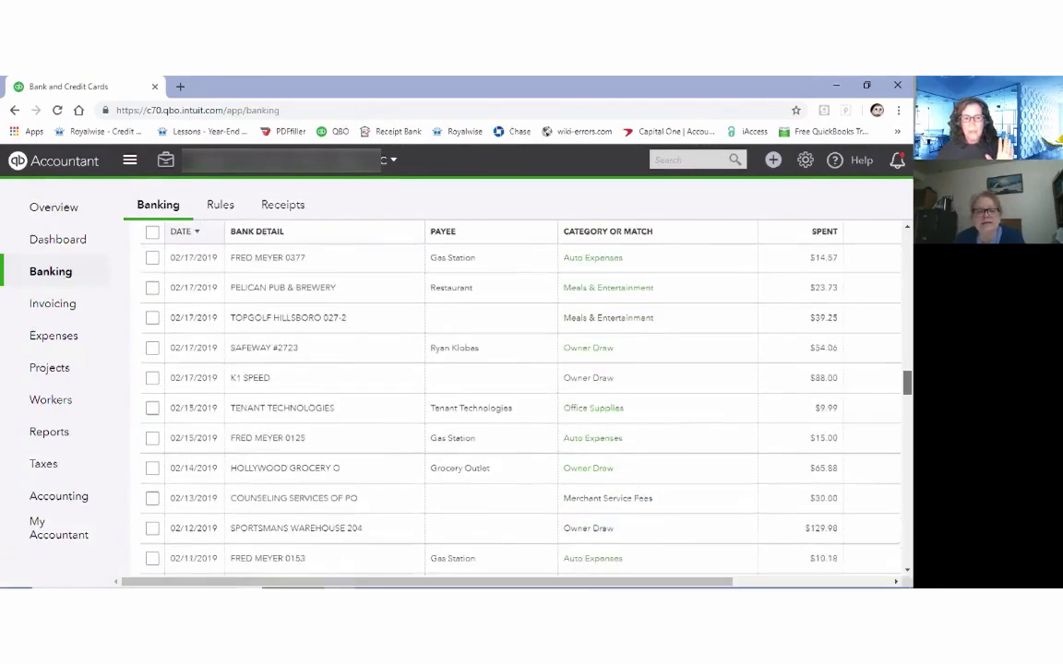
scroll(516, 397, "down", 1)
scroll(513, 396, "up", 1)
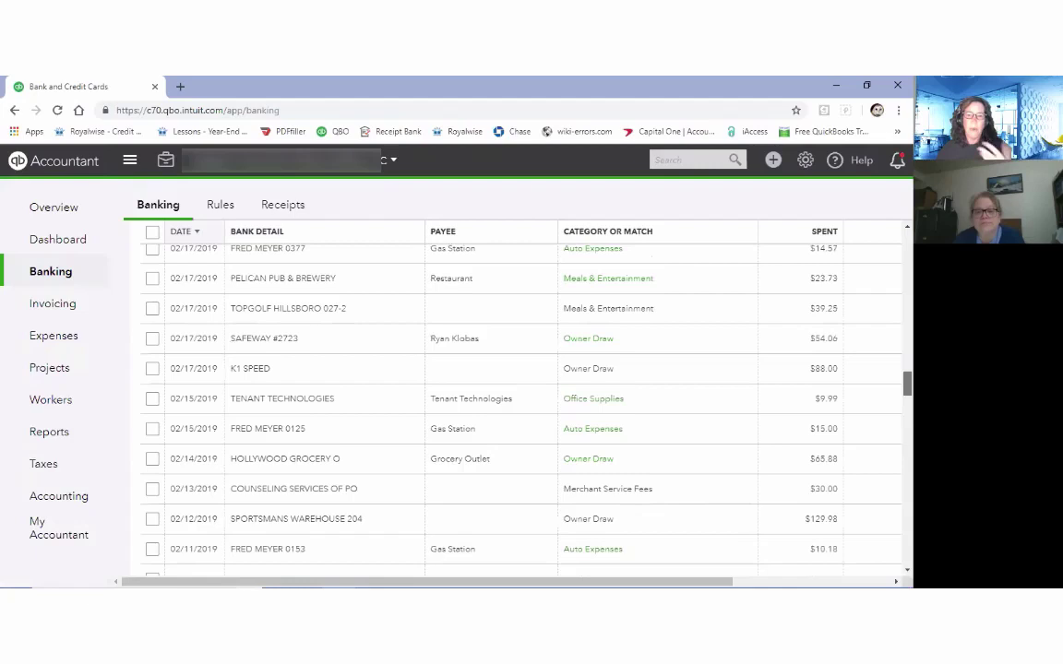
scroll(517, 397, "up", 1)
scroll(516, 397, "up", 1)
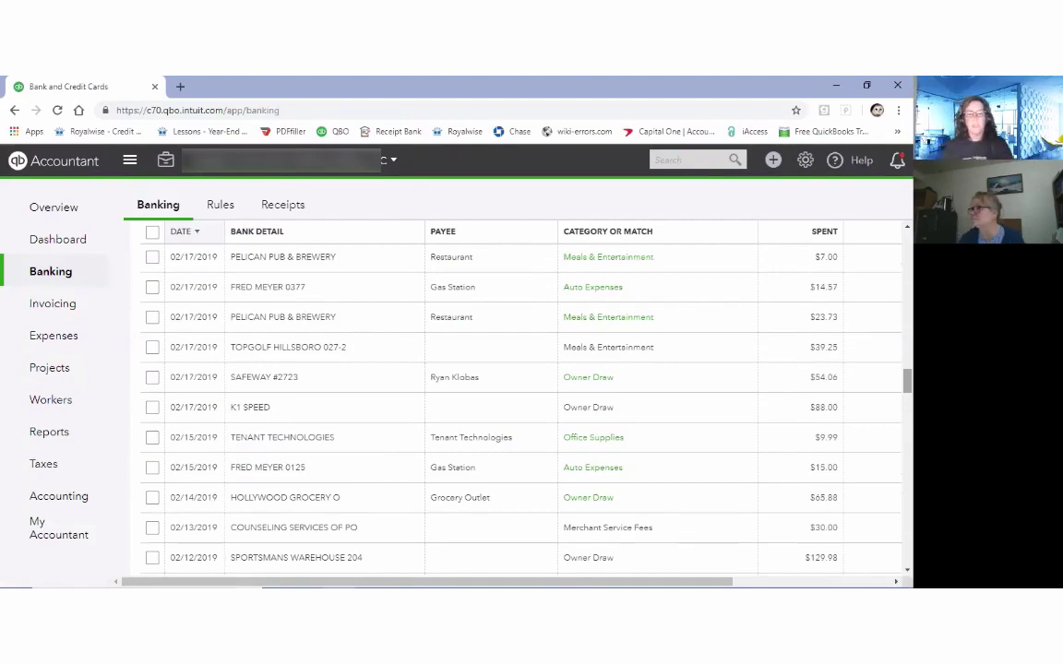
scroll(886, 245, "up", 10)
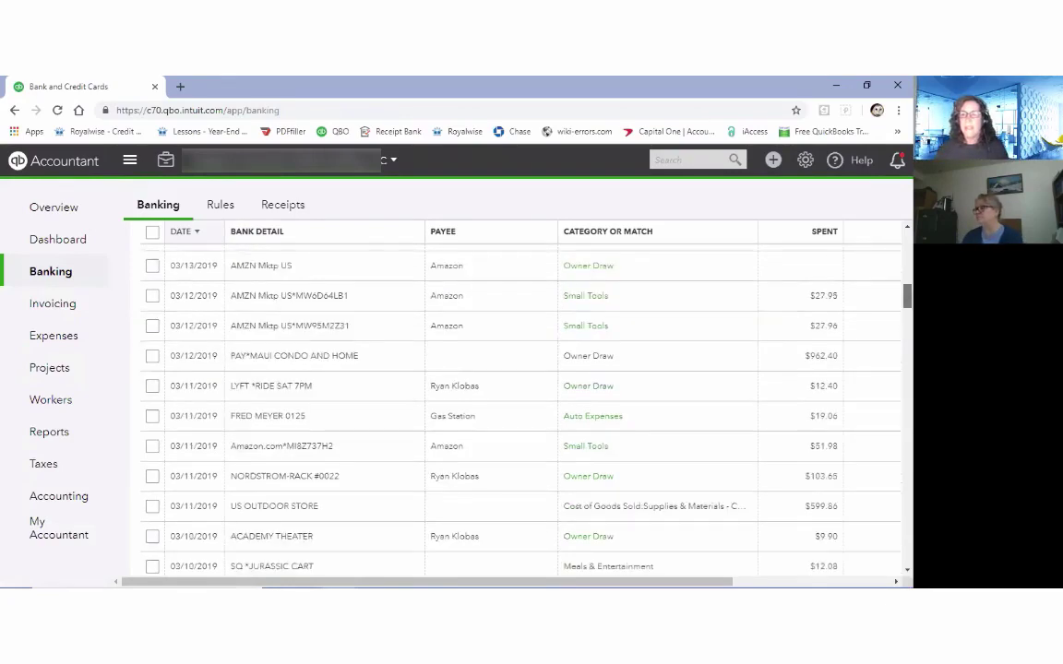
scroll(885, 244, "up", 10)
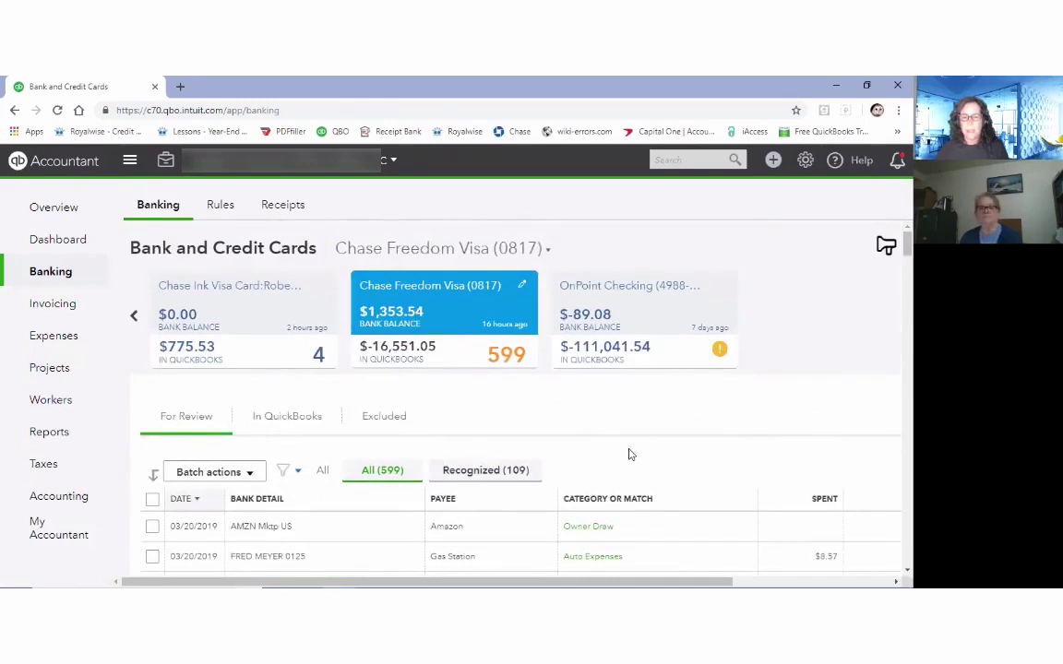
scroll(695, 574, "right", 5)
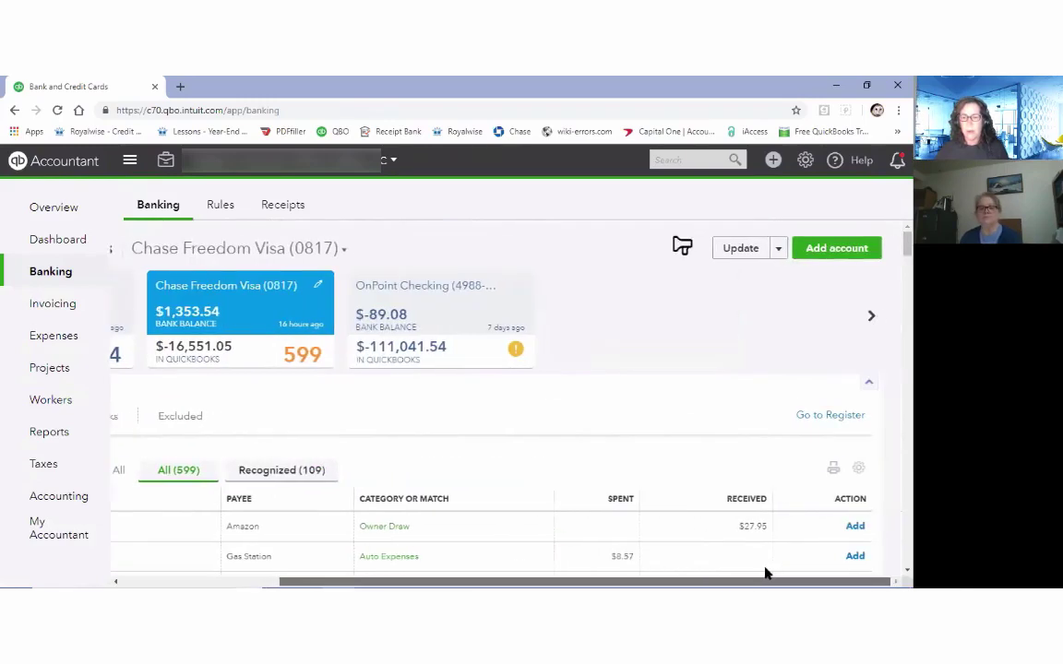
Open the Chase Freedom Visa card register and scroll through its transactions.
left_click(816, 416)
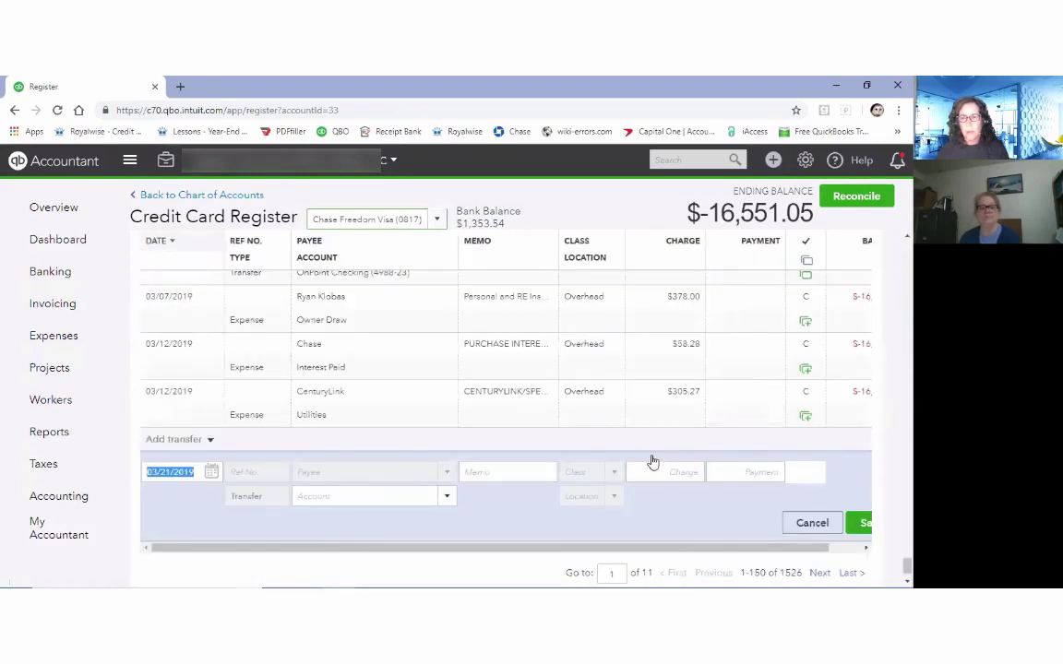
scroll(652, 462, "down", 1)
scroll(609, 387, "up", 3)
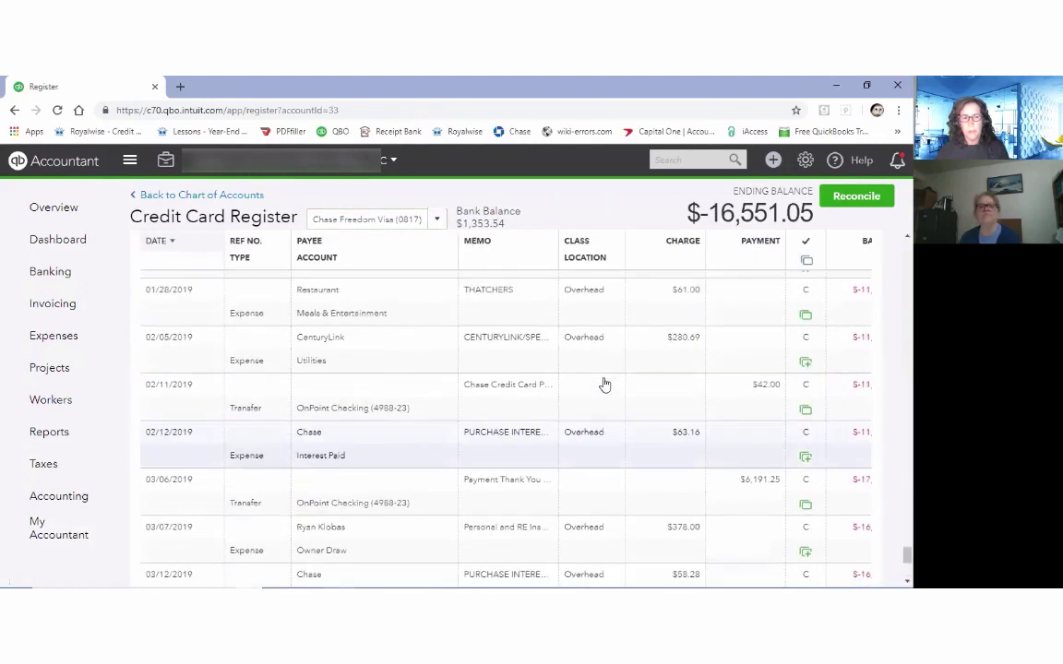
scroll(605, 384, "up", 3)
scroll(604, 383, "down", 1)
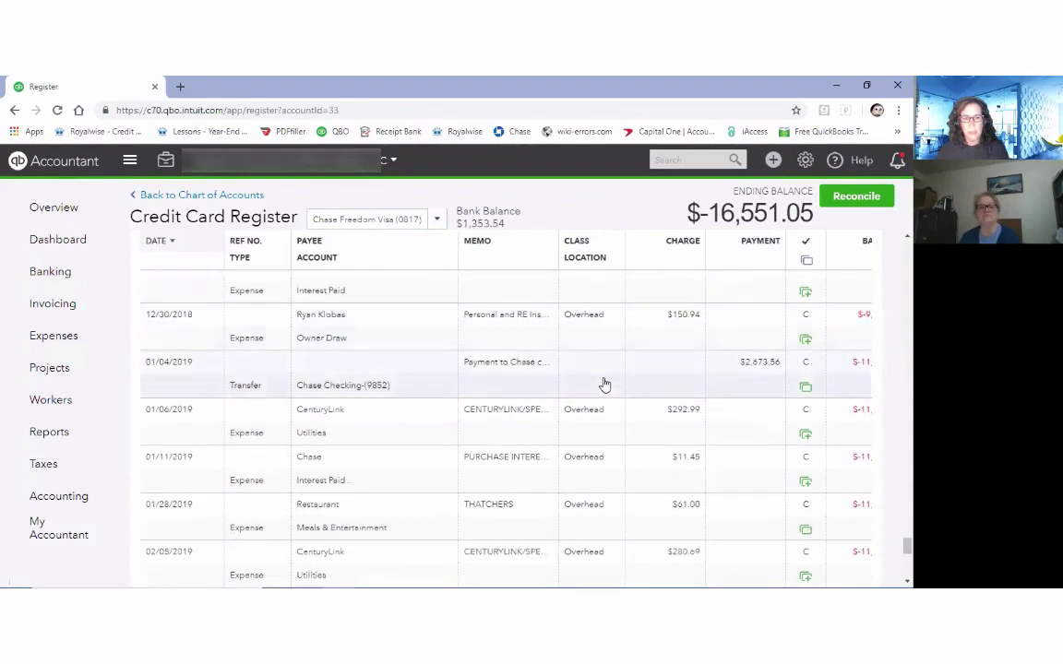
scroll(605, 384, "down", 2)
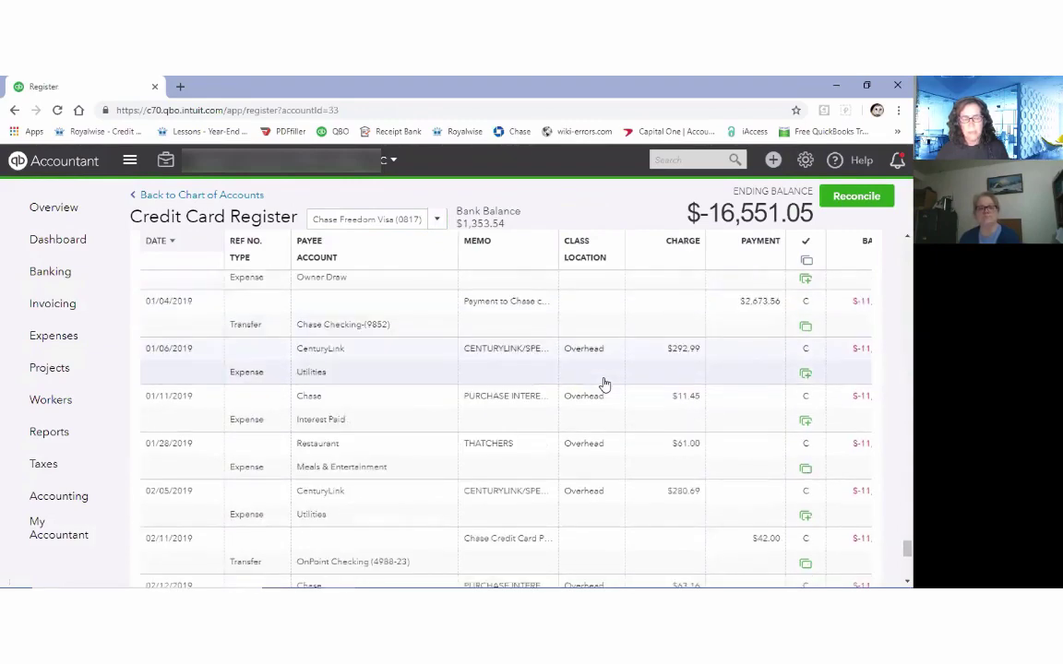
scroll(604, 384, "down", 5)
scroll(604, 384, "down", 3)
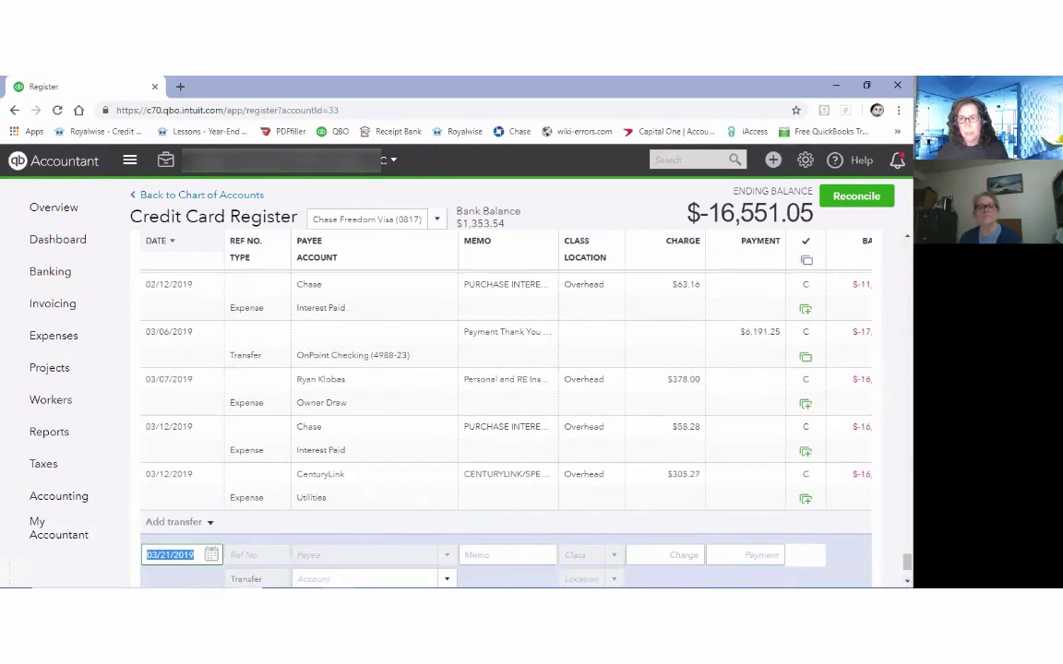
scroll(506, 406, "up", 1)
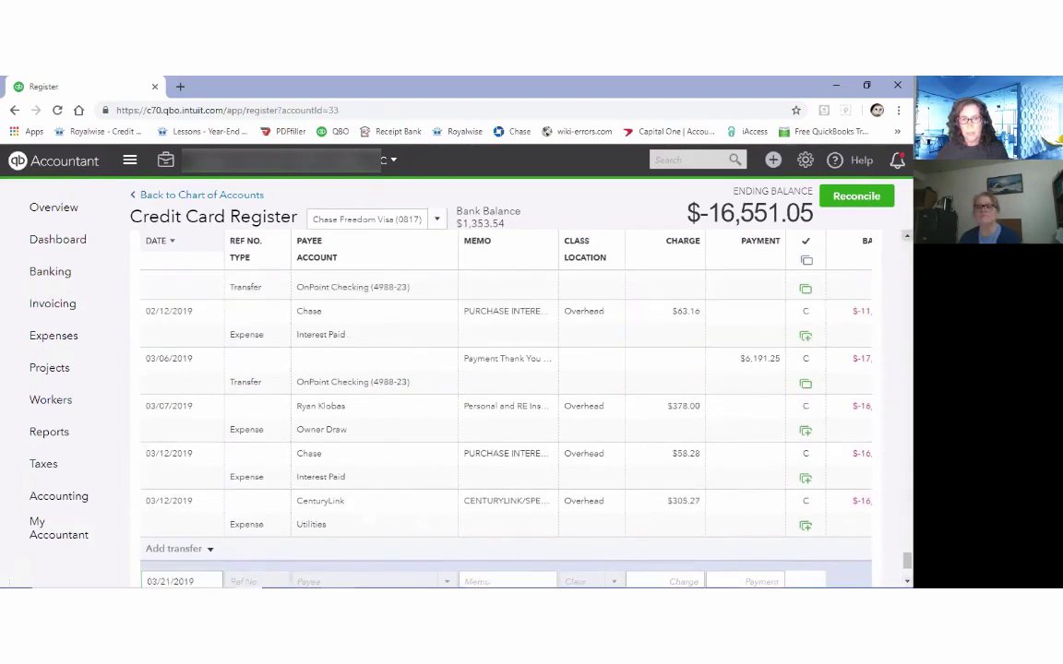
scroll(506, 405, "up", 1)
scroll(505, 406, "up", 1)
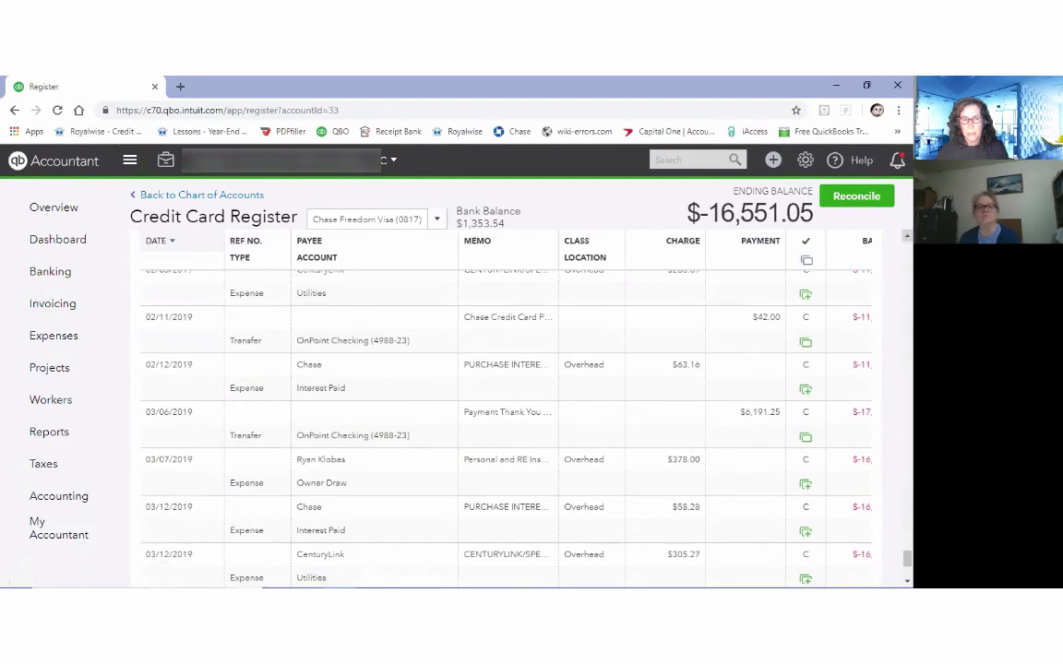
scroll(506, 406, "up", 1)
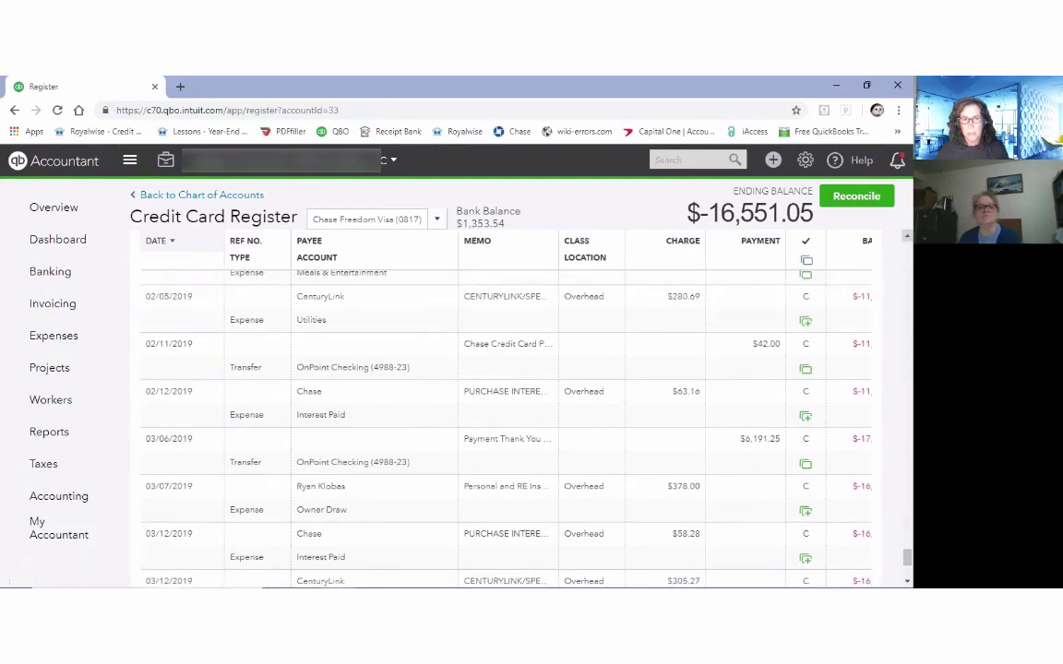
left_click(432, 221)
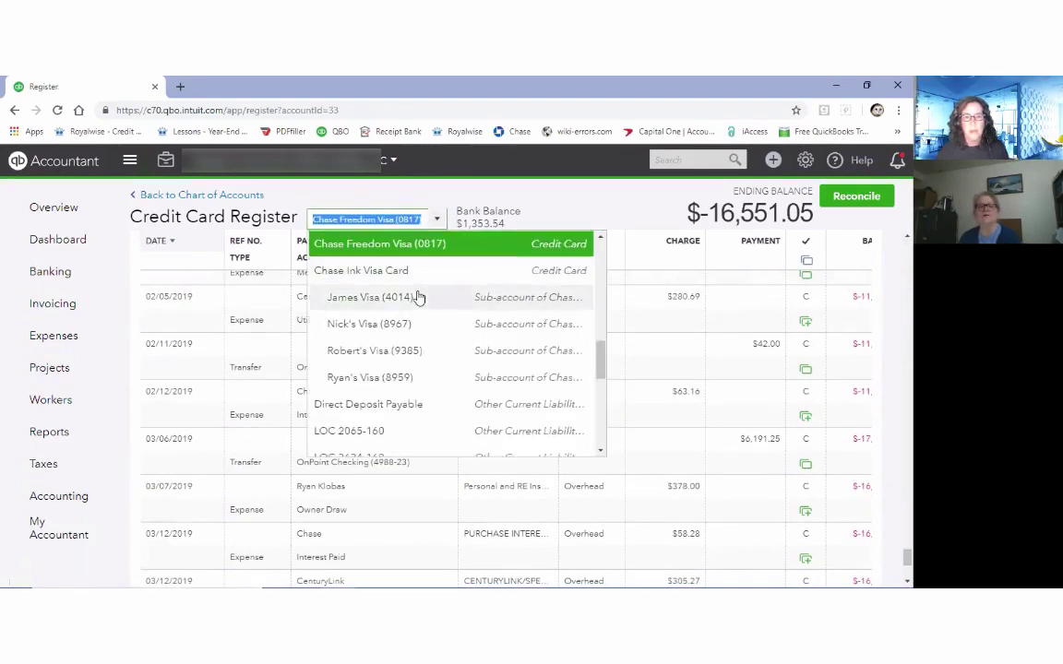
scroll(417, 296, "up", 1)
scroll(418, 297, "up", 2)
scroll(418, 297, "up", 2)
scroll(417, 297, "up", 2)
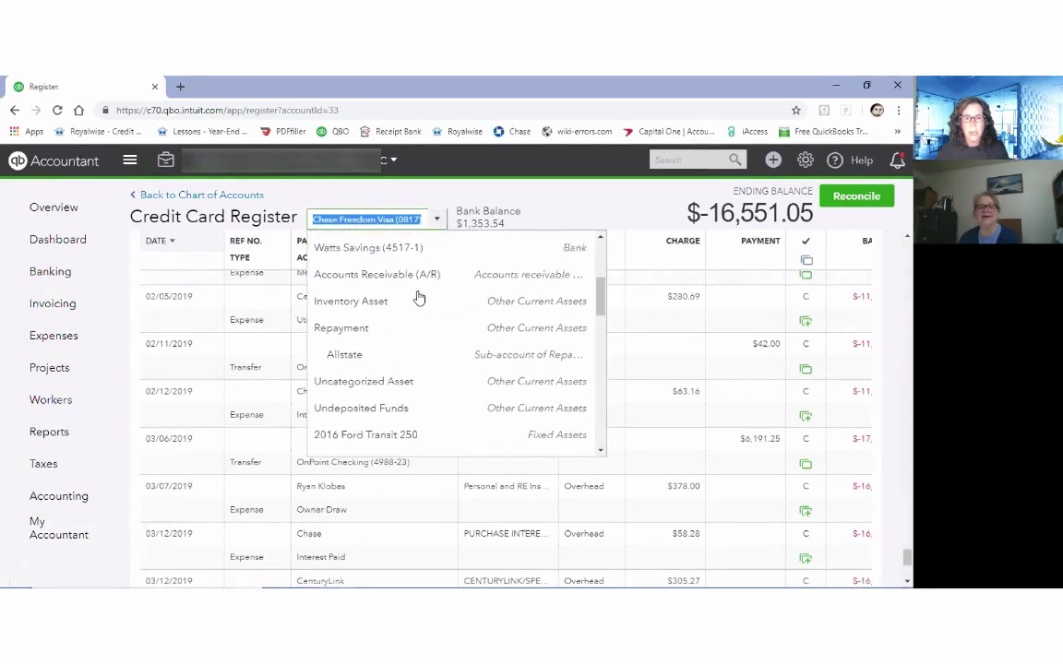
scroll(418, 297, "up", 1)
scroll(418, 297, "up", 1)
scroll(418, 297, "up", 2)
scroll(417, 297, "up", 1)
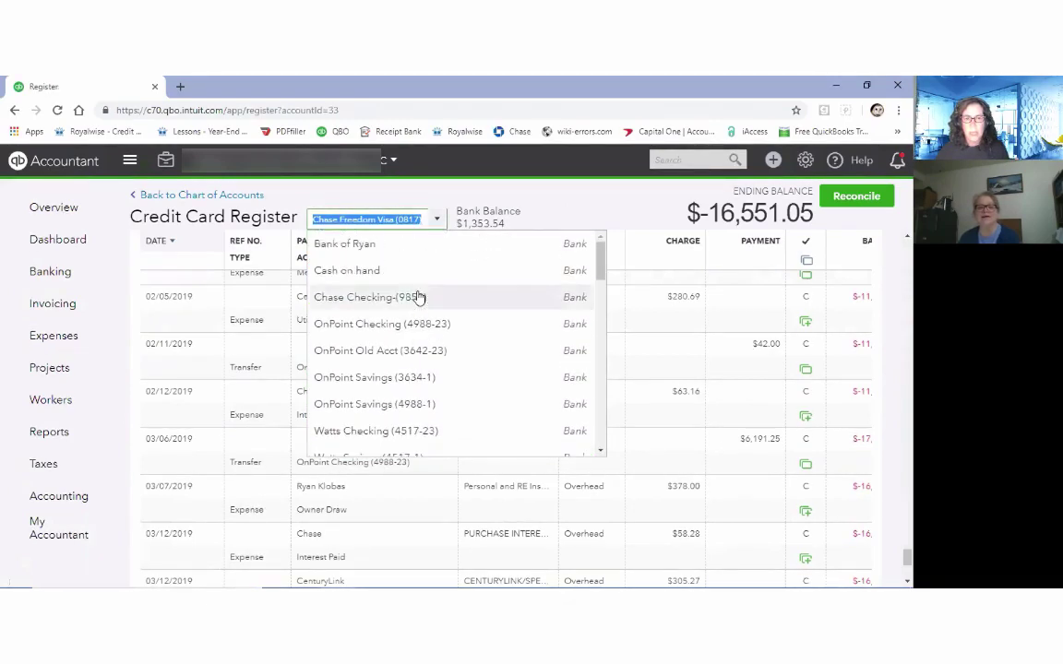
left_click(386, 296)
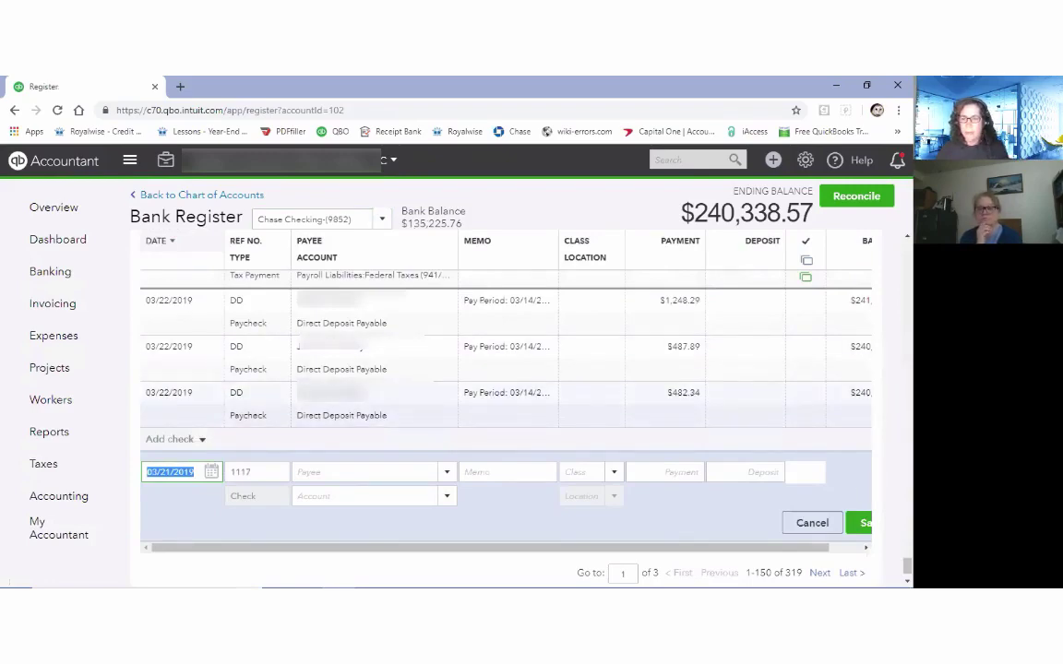
Scroll up the Chase Checking register to the 02/22/2019 PAYROLL rows, including the $596.28 expense.
scroll(506, 415, "up", 2)
scroll(506, 415, "up", 3)
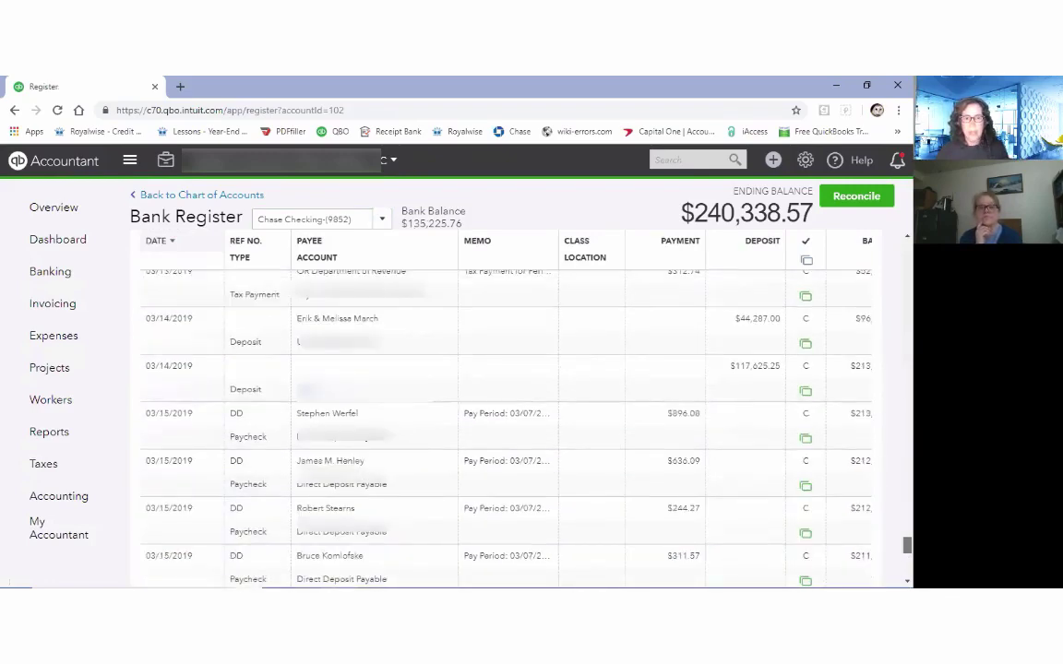
scroll(505, 415, "down", 5)
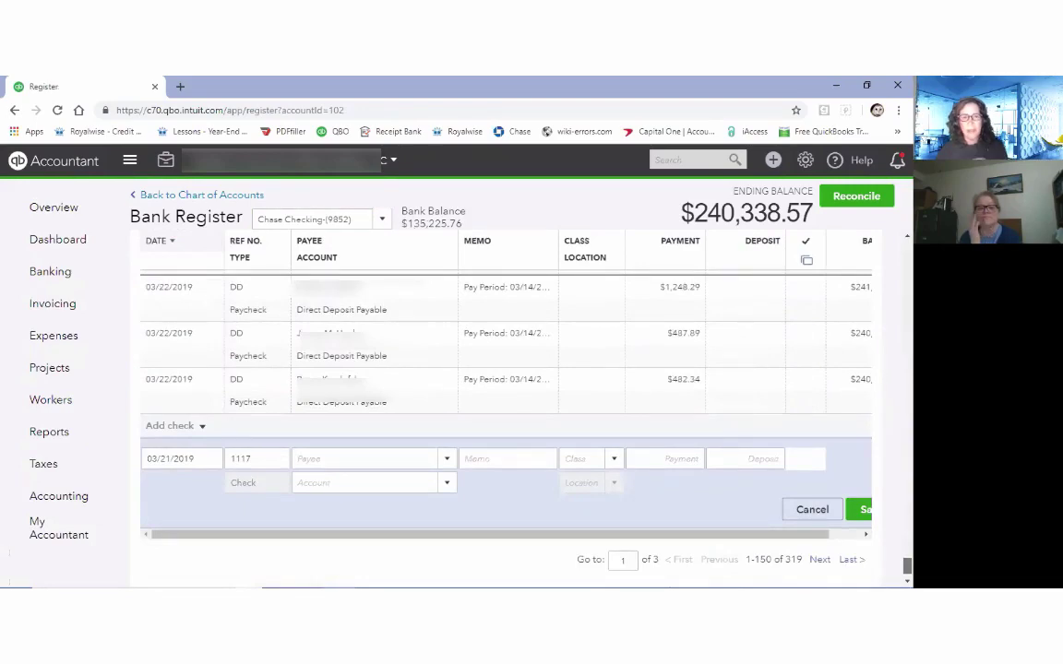
scroll(506, 415, "up", 1)
scroll(506, 415, "up", 2)
scroll(506, 415, "up", 1)
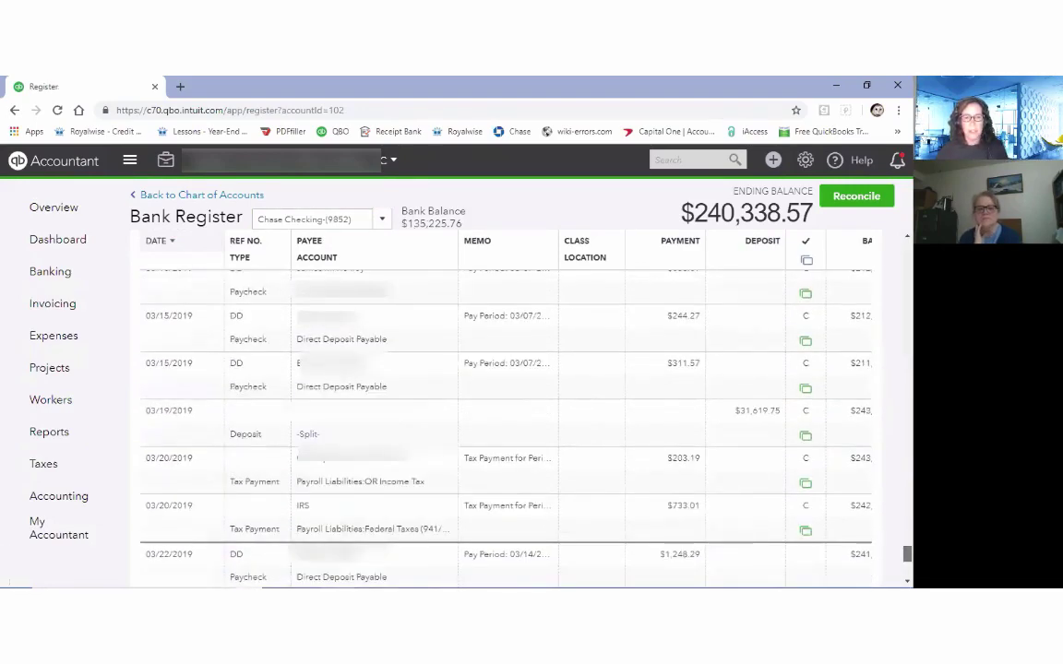
scroll(505, 415, "up", 1)
scroll(506, 415, "up", 1)
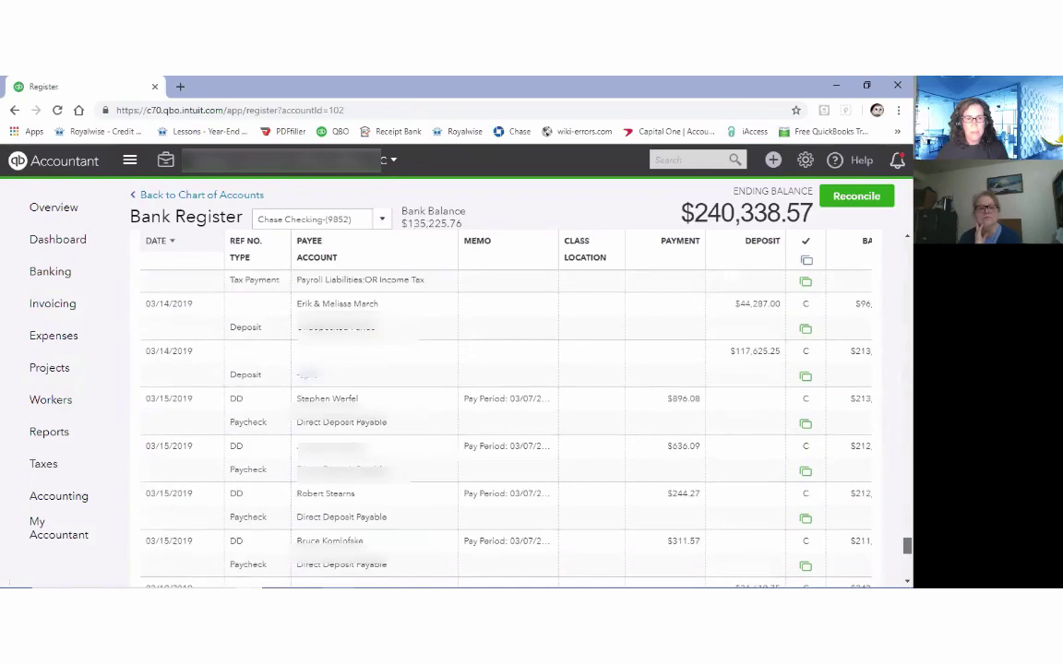
scroll(506, 415, "up", 1)
scroll(505, 416, "up", 2)
scroll(505, 415, "up", 1)
scroll(506, 415, "up", 1)
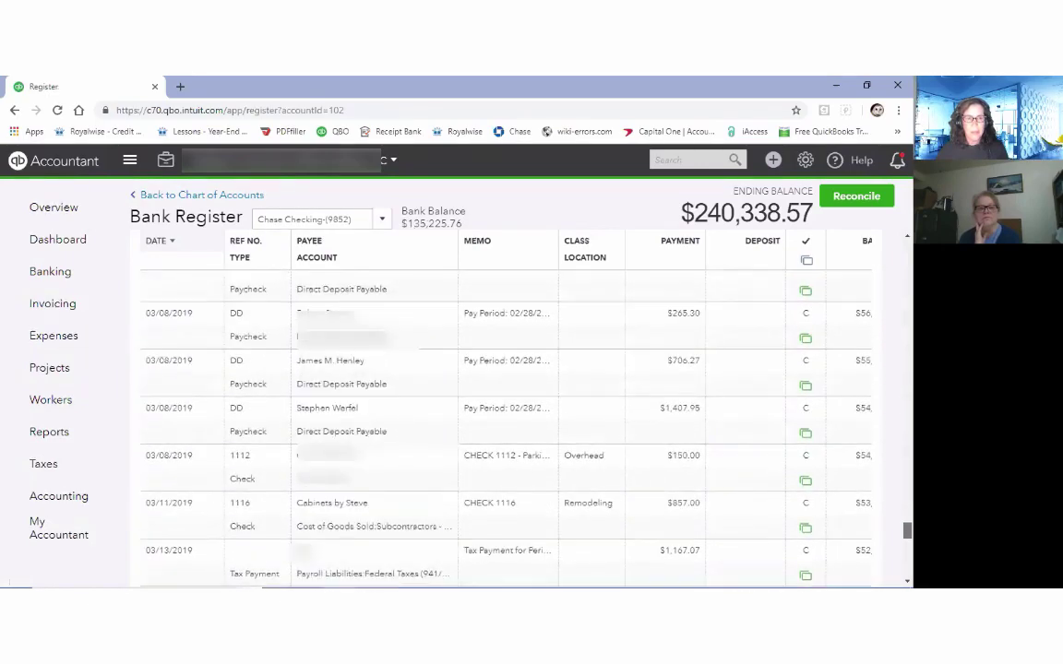
scroll(505, 415, "up", 1)
scroll(505, 415, "up", 1)
scroll(506, 415, "up", 1)
scroll(506, 416, "up", 1)
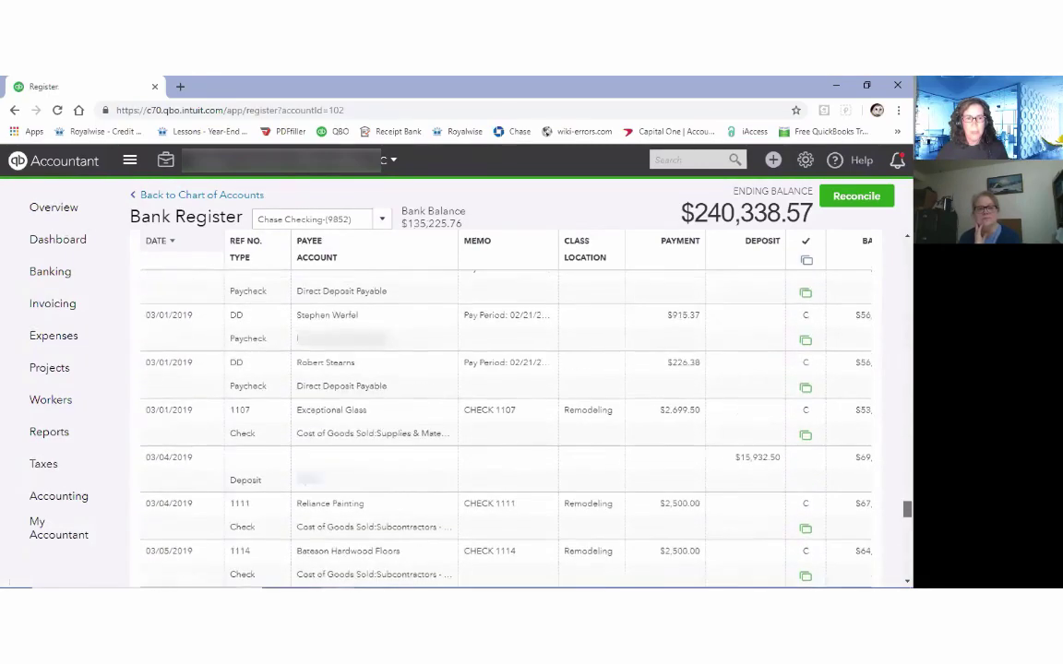
scroll(506, 416, "up", 1)
scroll(505, 415, "up", 1)
scroll(506, 415, "up", 1)
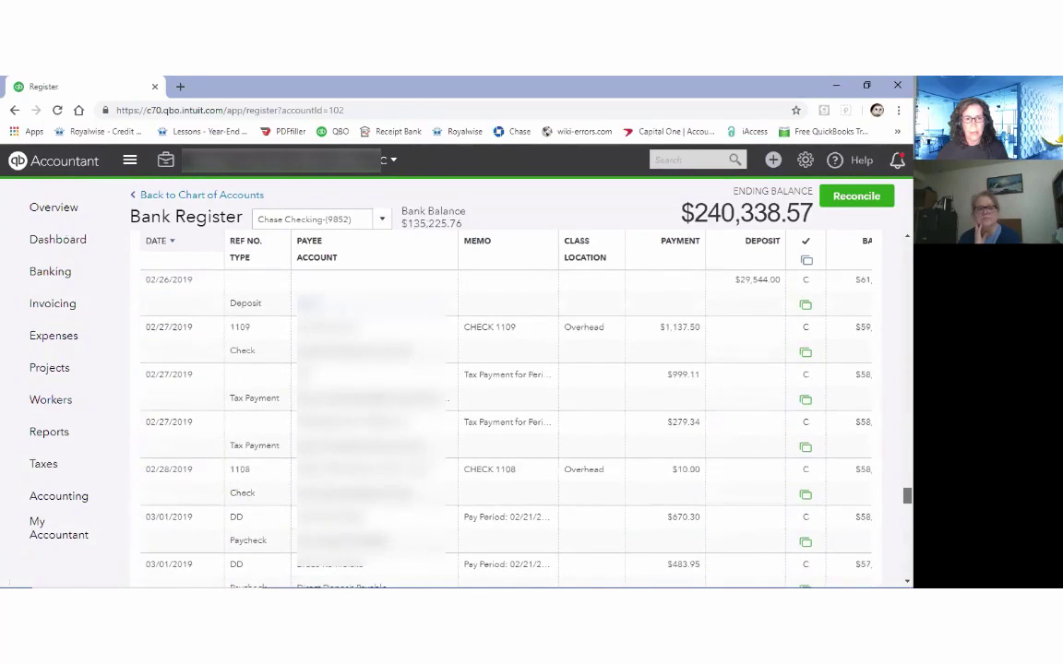
scroll(506, 415, "up", 3)
scroll(506, 416, "up", 1)
scroll(506, 415, "up", 1)
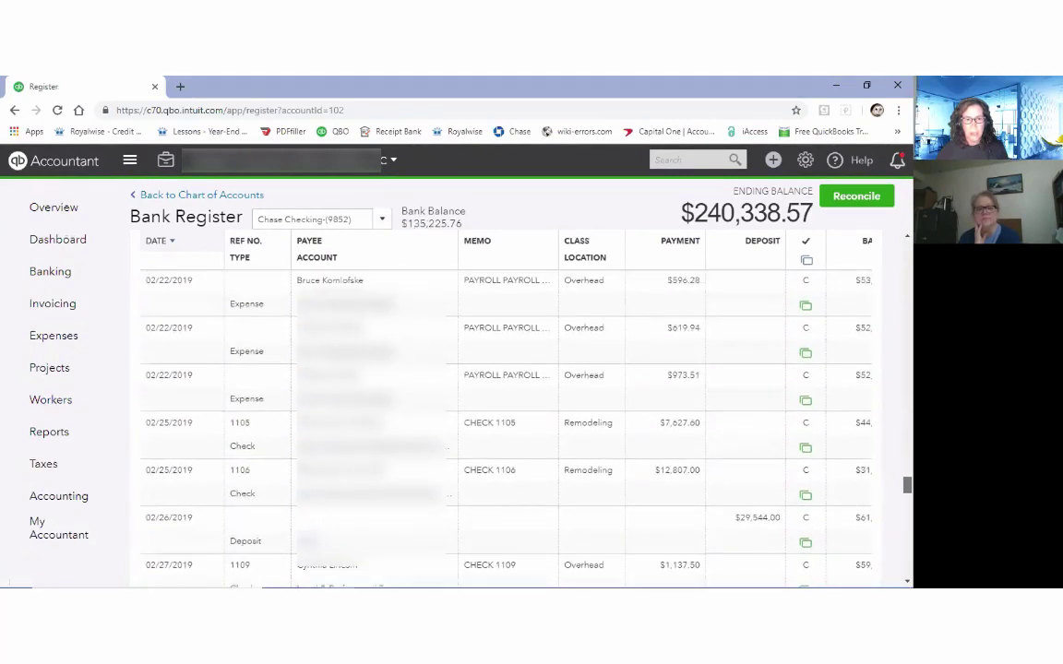
scroll(516, 406, "up", 1)
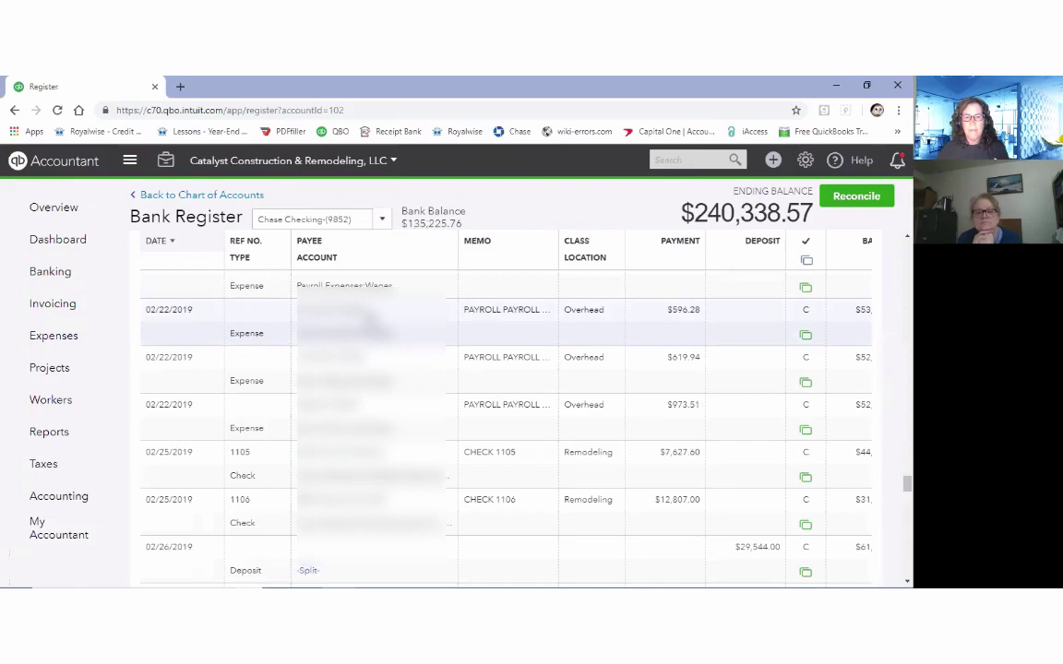
Open the 02/22/2019 $619.94 payroll expense in its full form, discarding unsaved row edits.
left_click(369, 321)
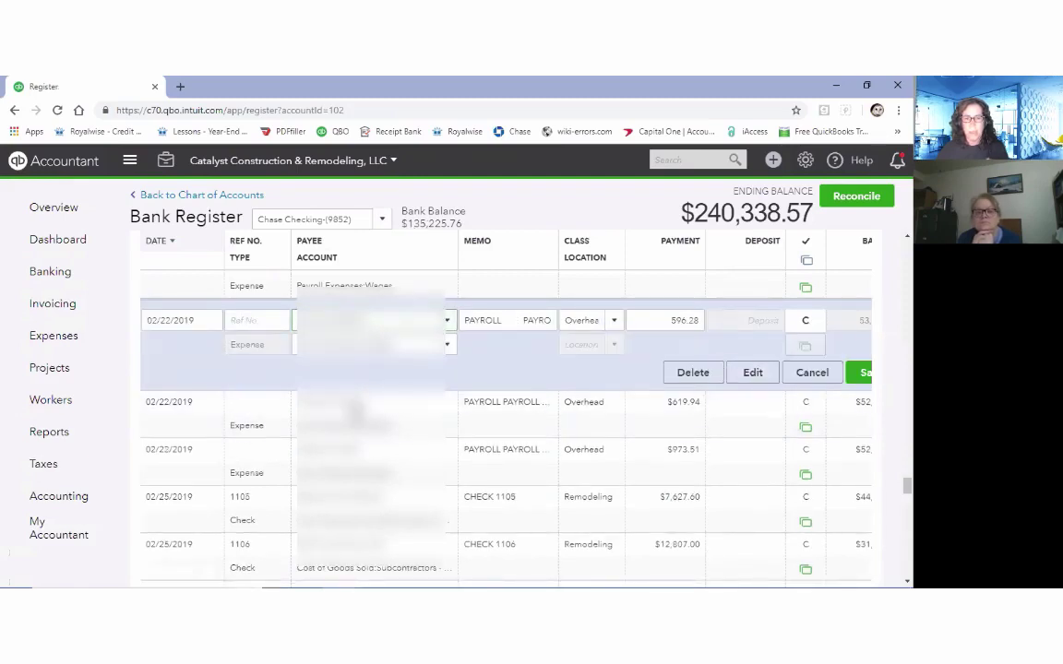
left_click(355, 408)
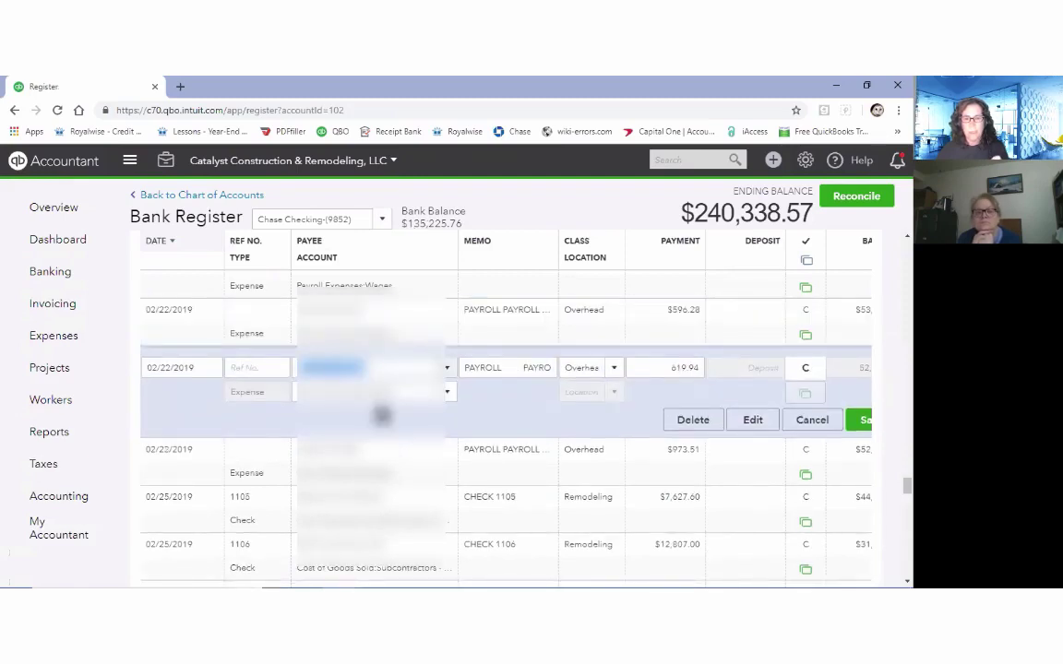
left_click(749, 421)
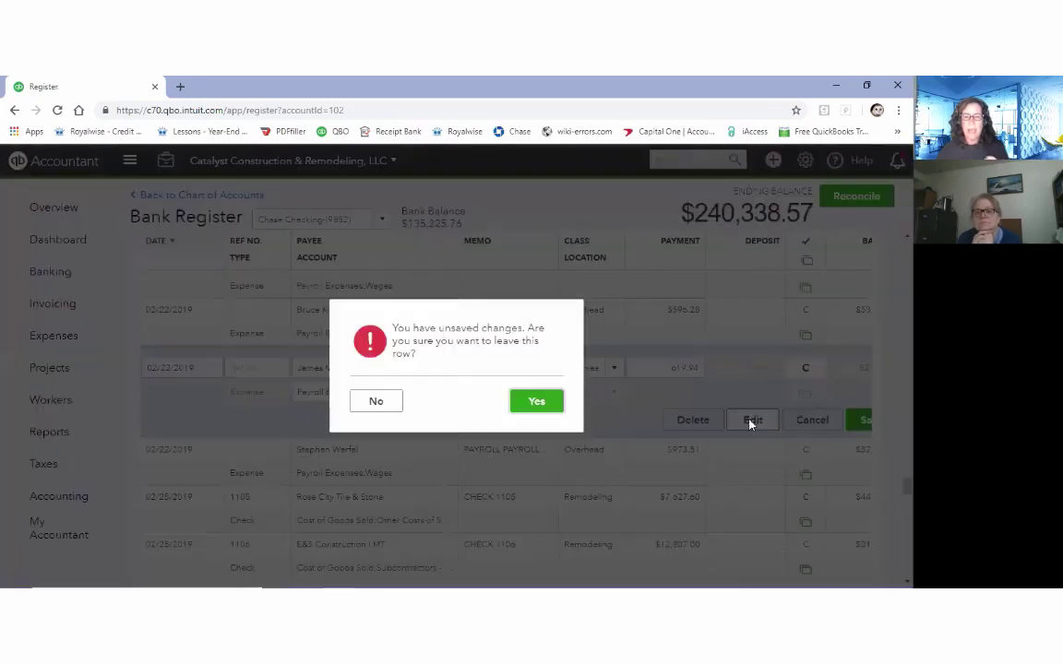
left_click(533, 403)
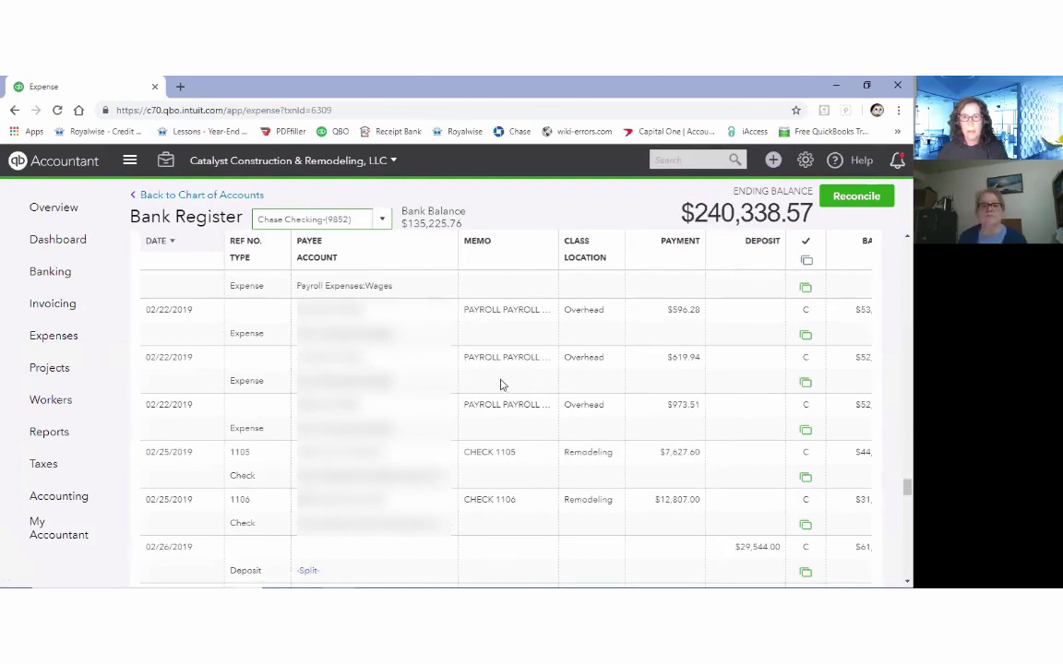
Change the $619.94 expense's category from Payroll Expenses:Wages to OnPoint Checking (4988-23).
left_click(443, 370)
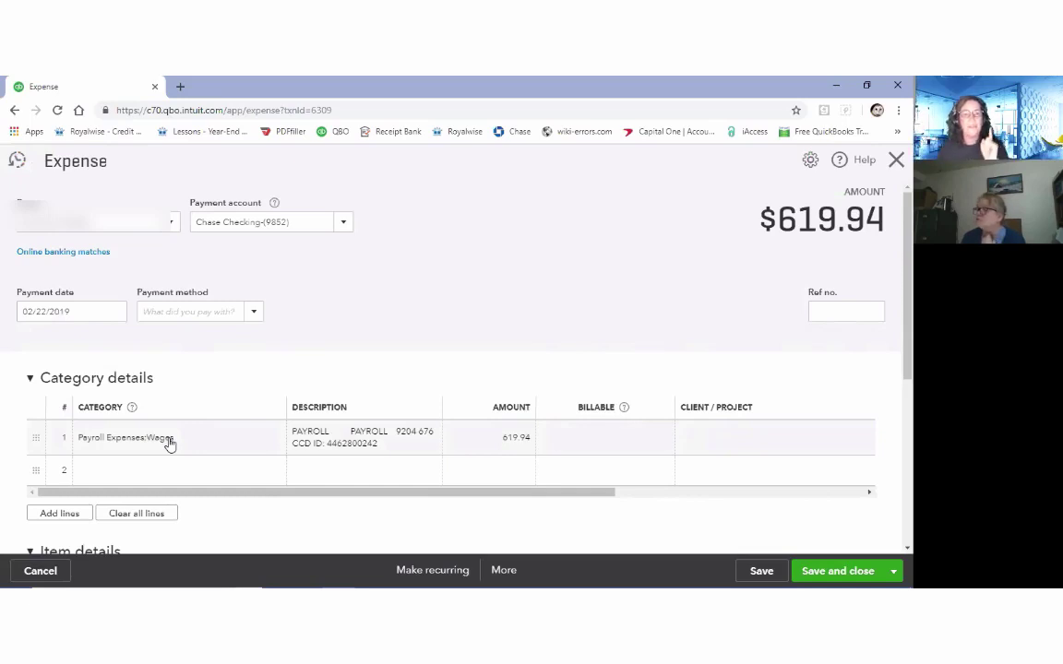
left_click(171, 441)
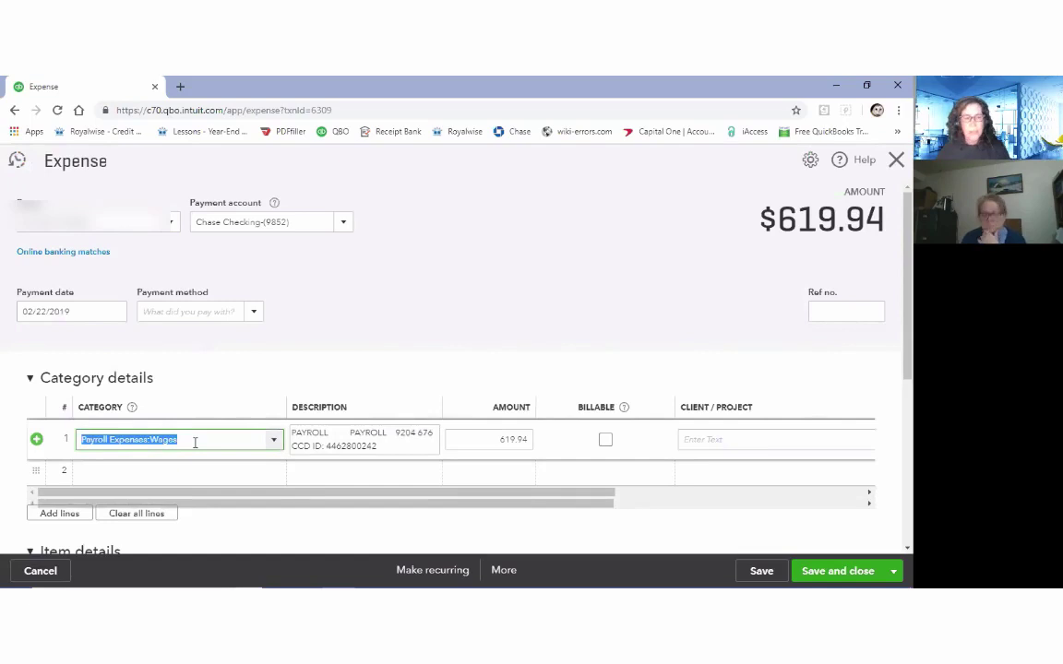
type("on")
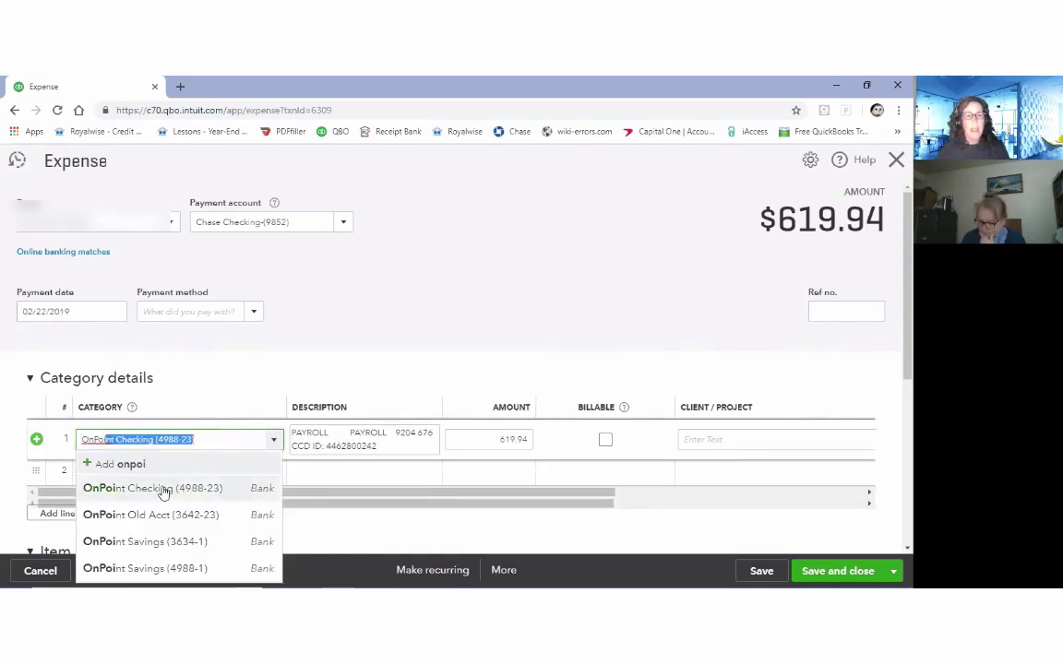
left_click(163, 491)
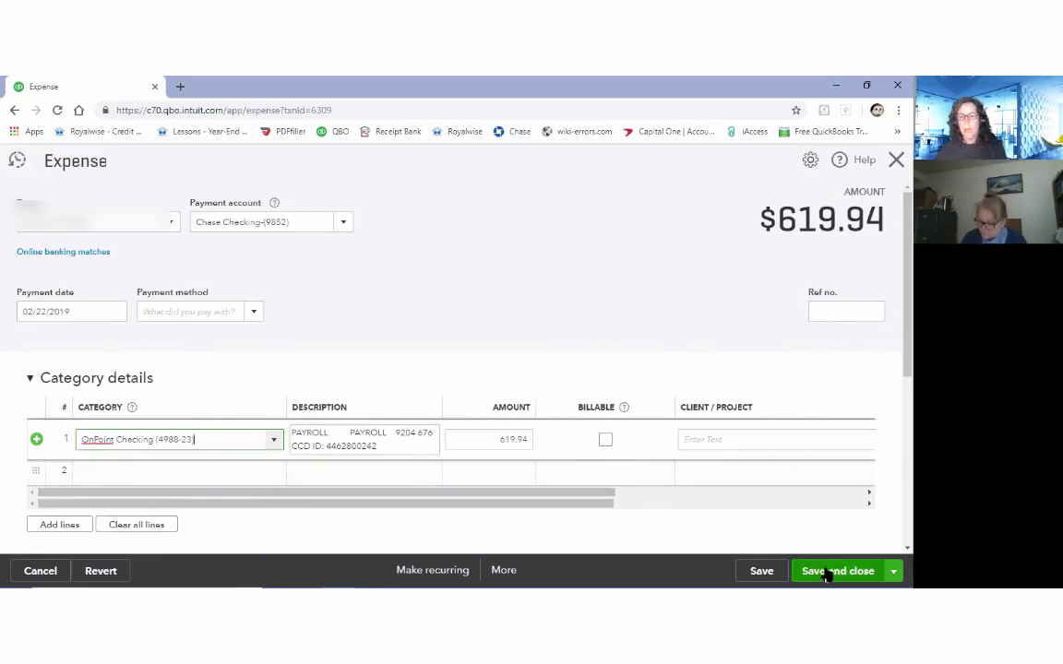
Save the $619.94 expense, then open the $596.28 payroll expense's full Expense form.
left_click(826, 573)
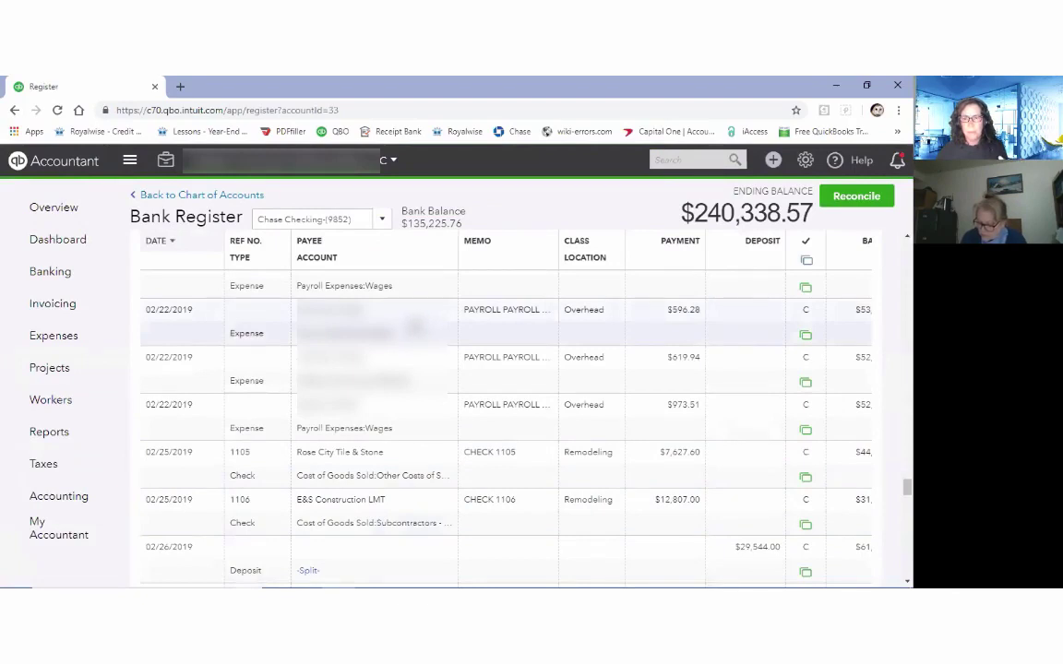
left_click(416, 327)
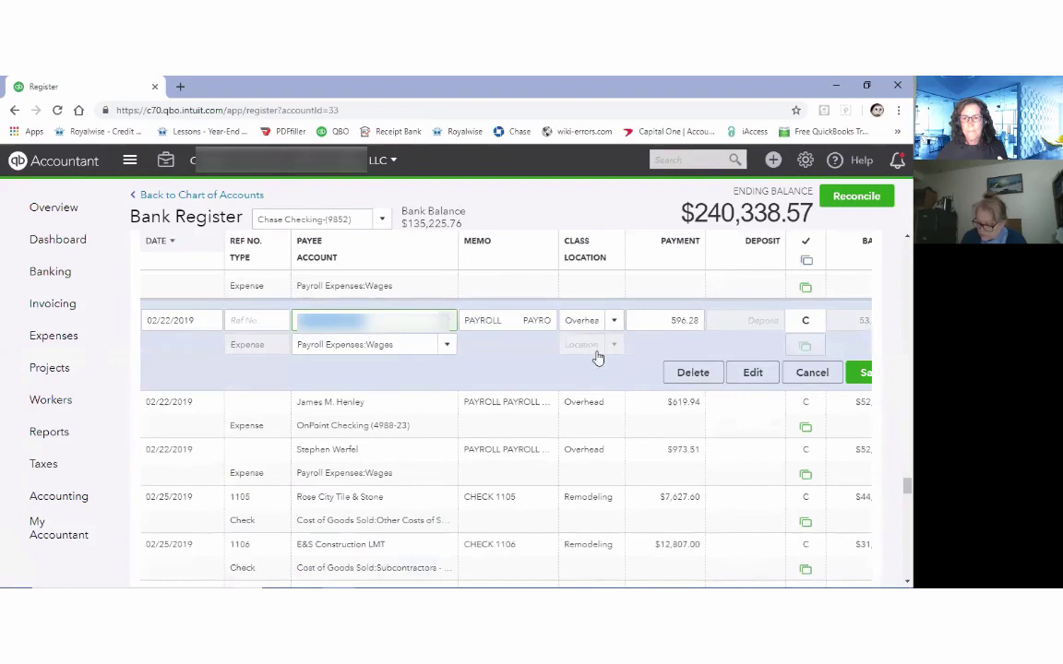
left_click(753, 372)
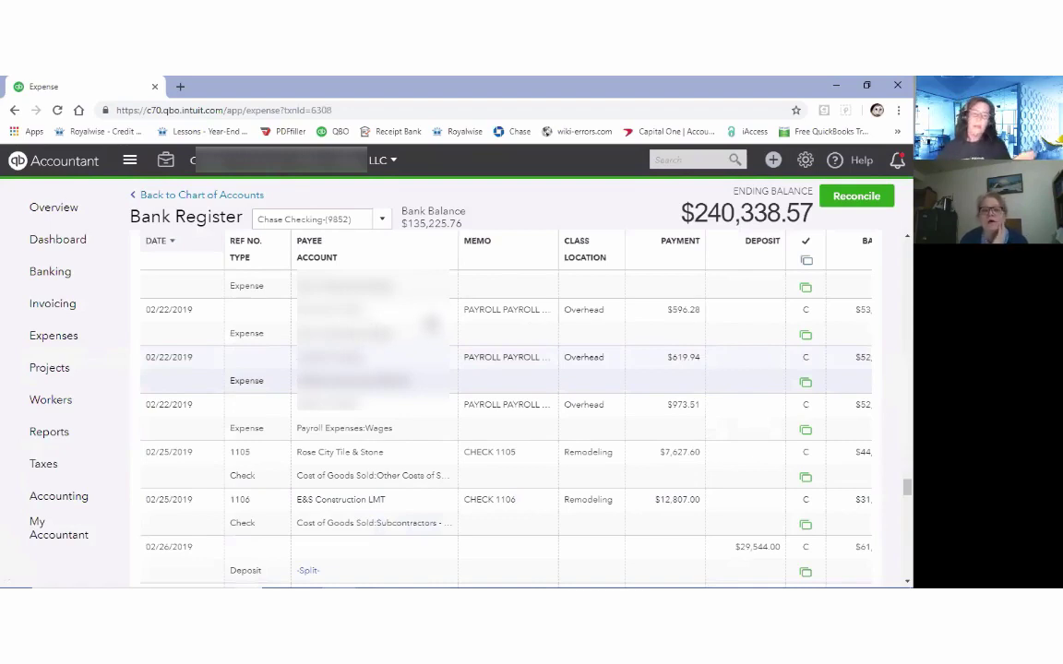
left_click(430, 324)
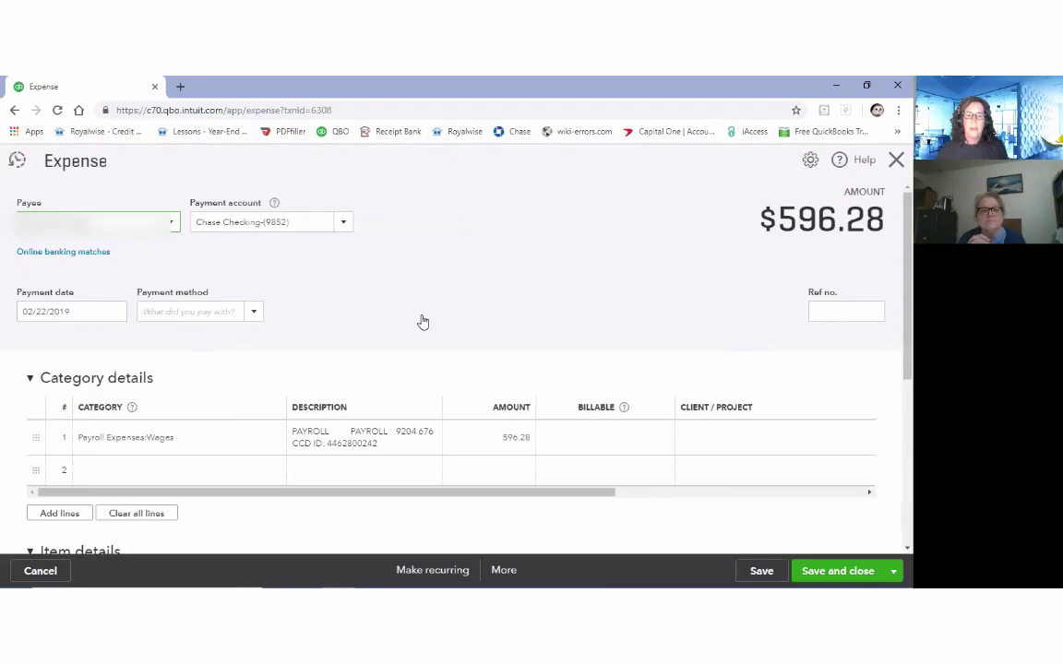
left_click(166, 437)
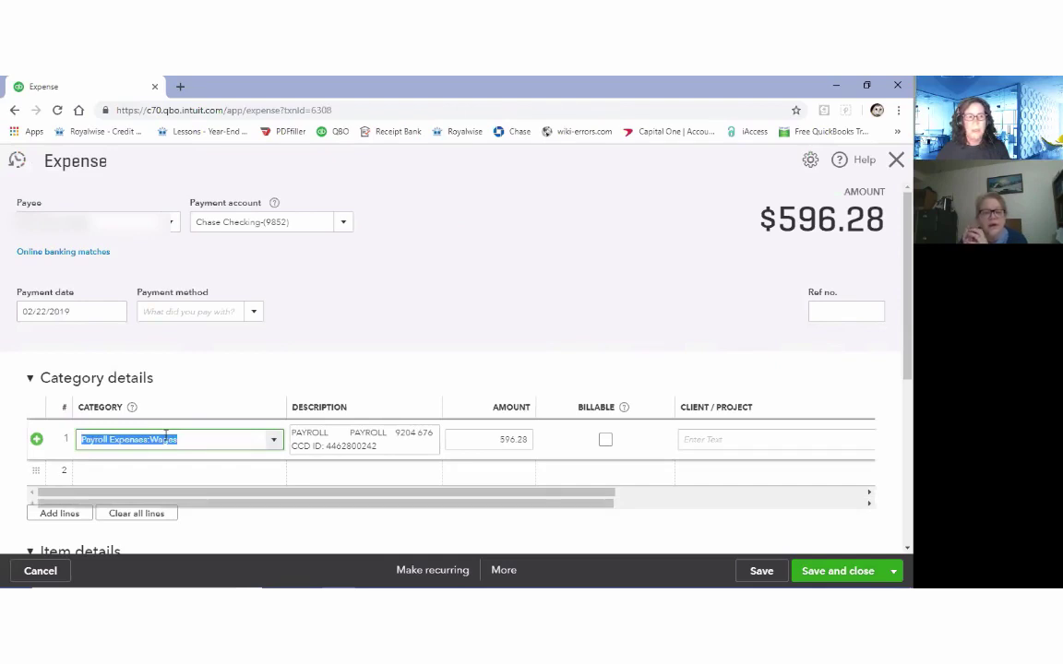
left_click(166, 437)
left_click(68, 436)
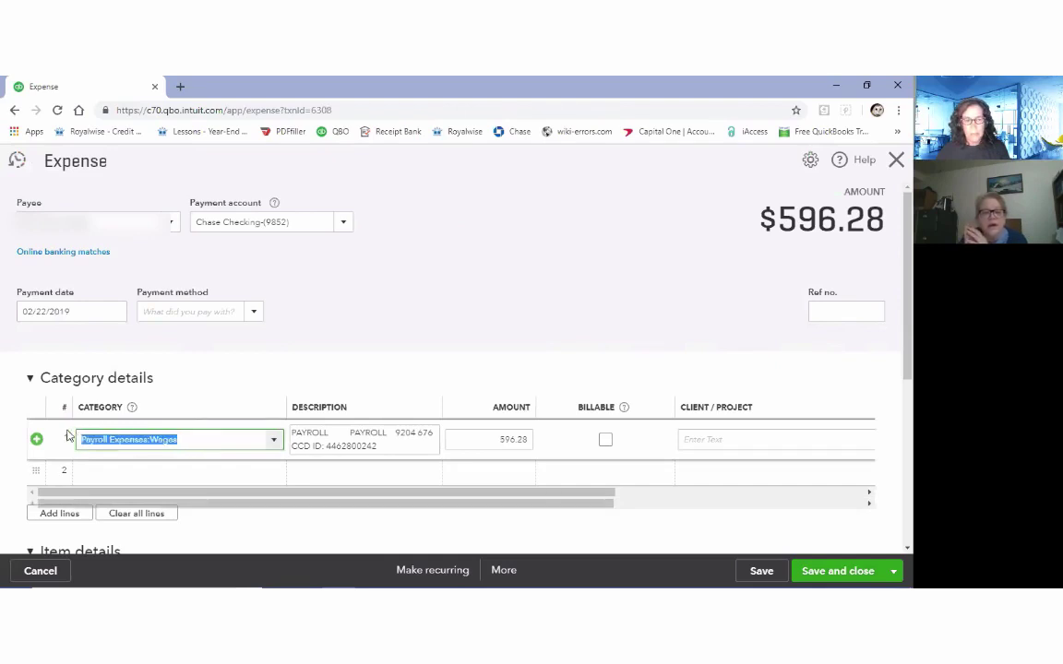
type("OnPoint Checking (4988-23")
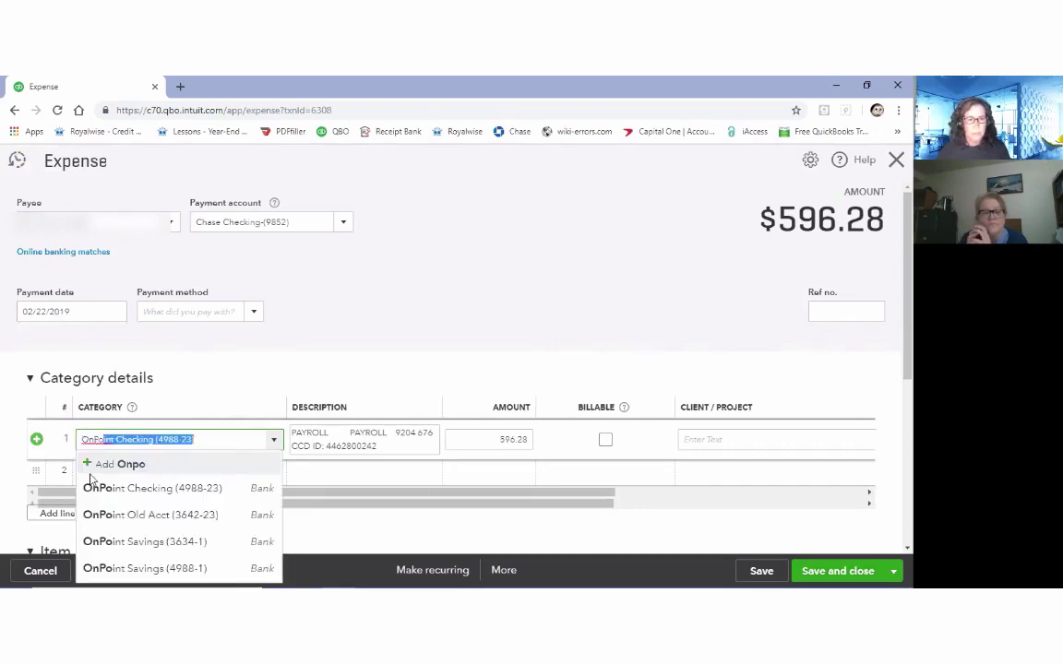
left_click(105, 489)
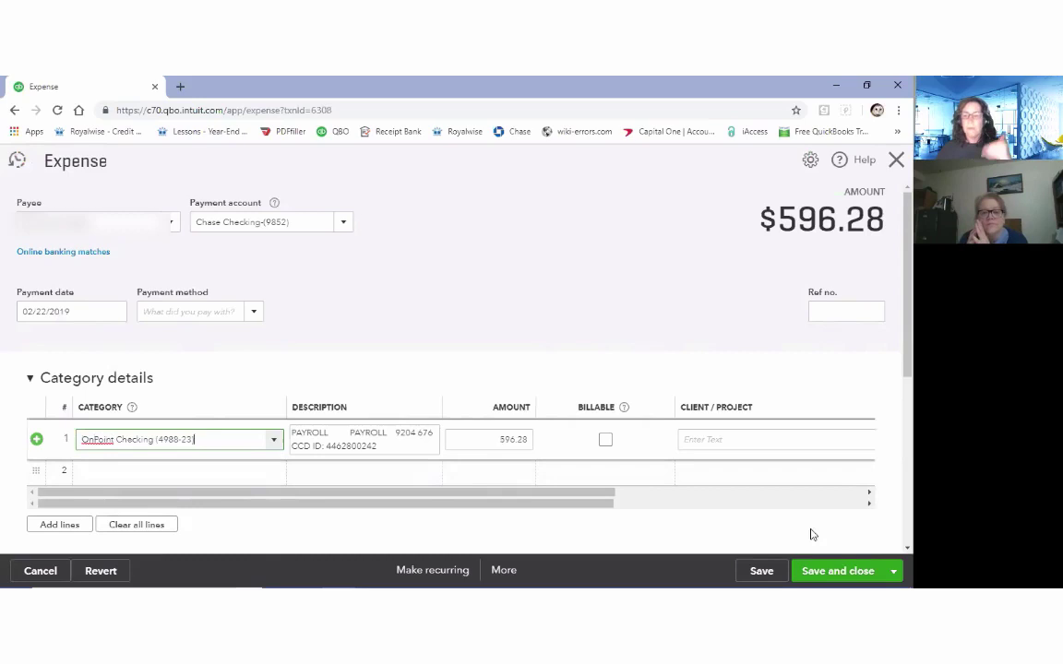
left_click(841, 570)
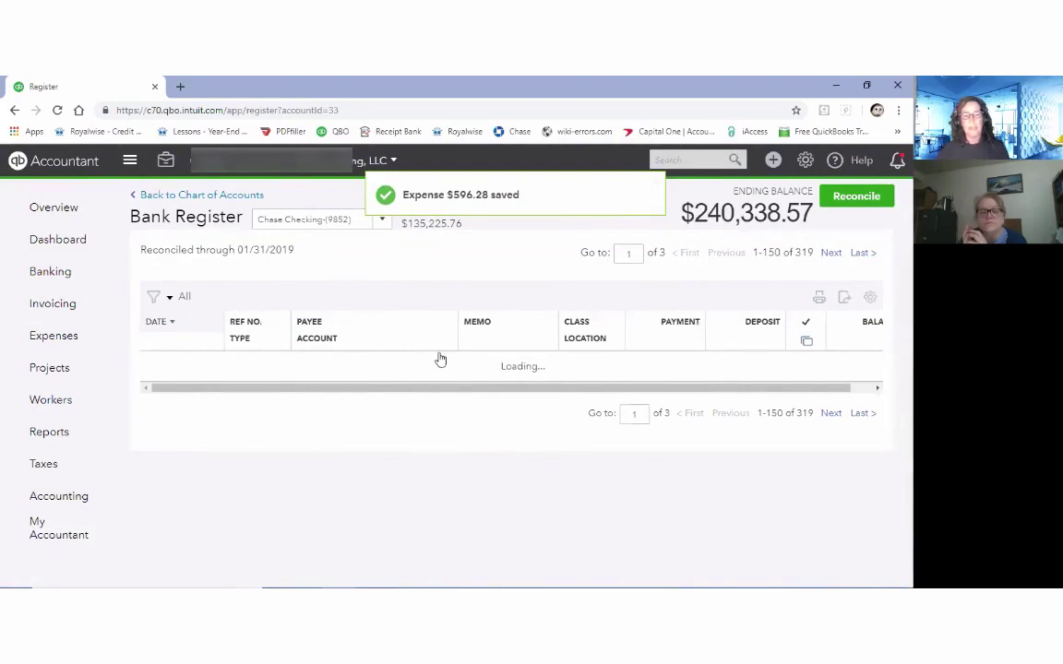
left_click(379, 221)
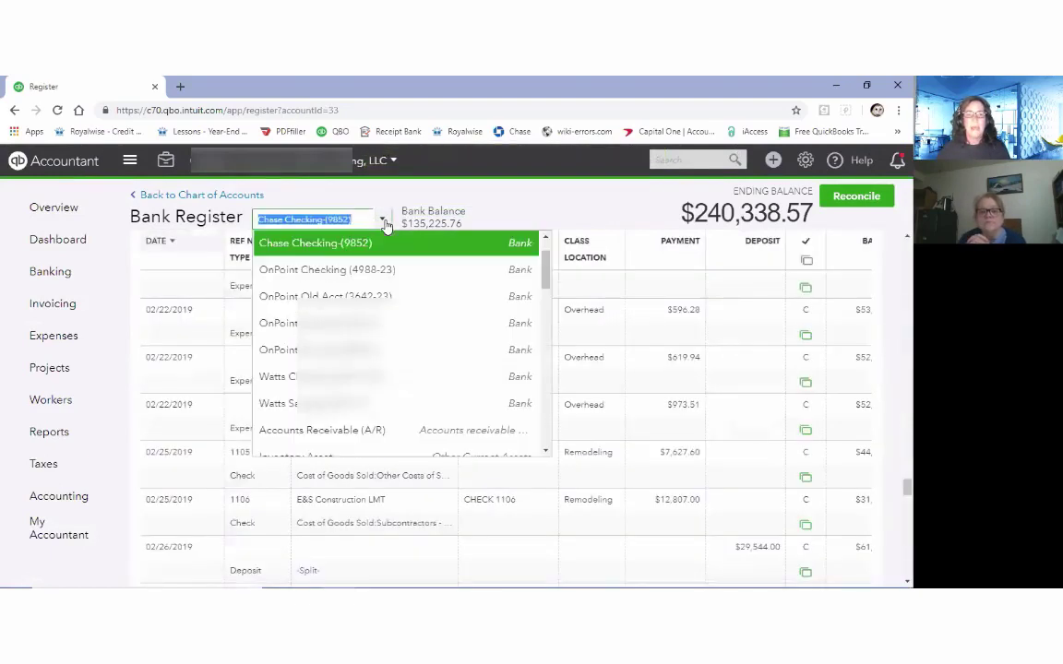
left_click(339, 268)
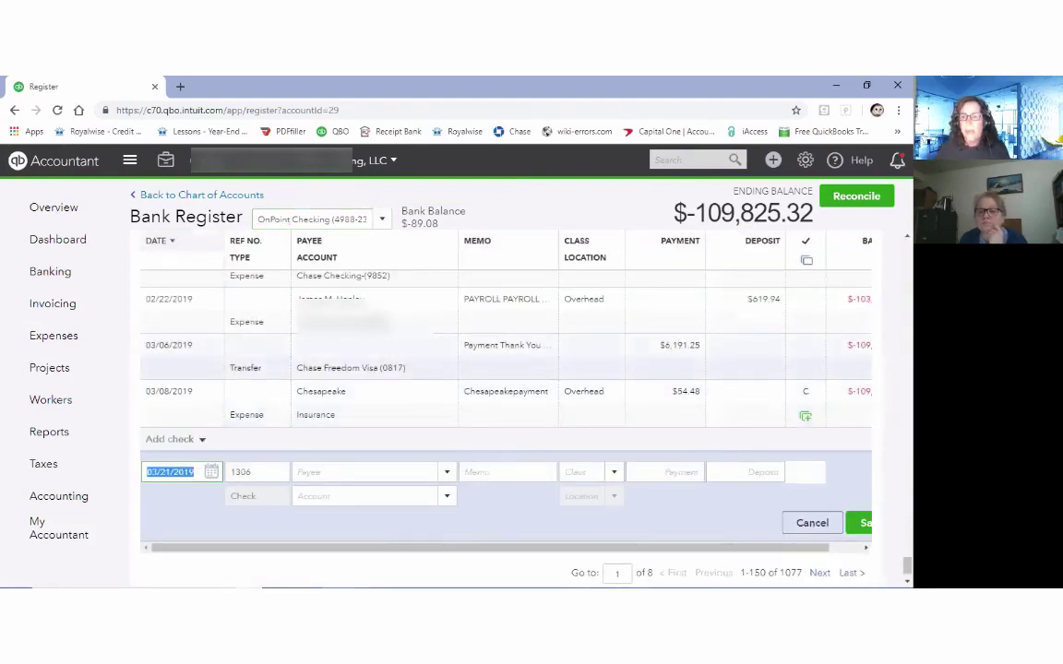
scroll(506, 388, "up", 1)
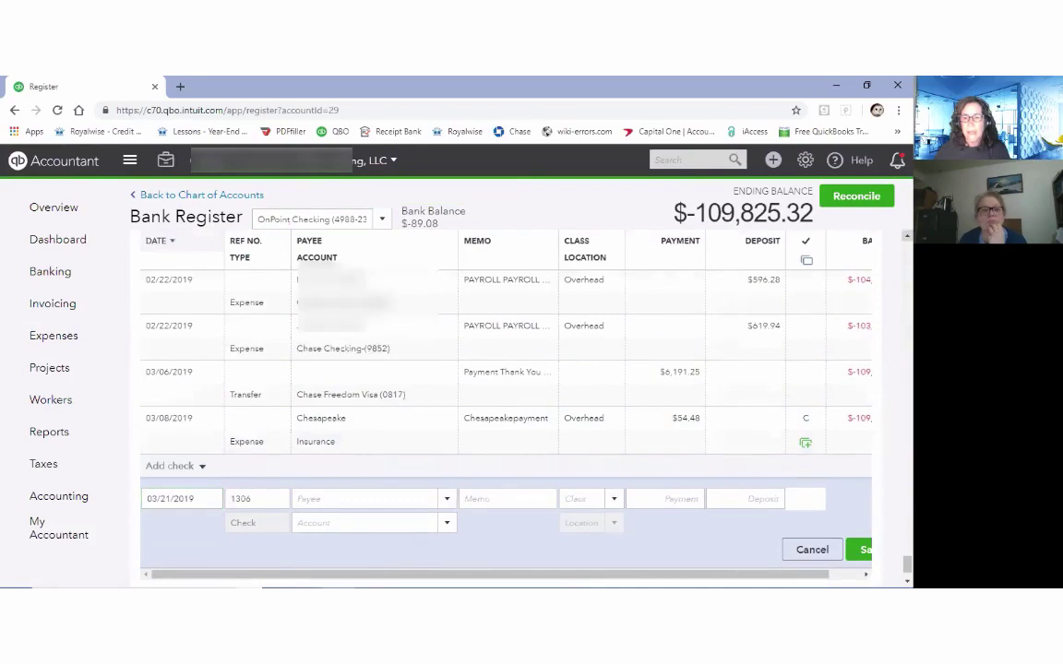
scroll(505, 387, "up", 1)
scroll(506, 388, "up", 1)
scroll(506, 388, "up", 1)
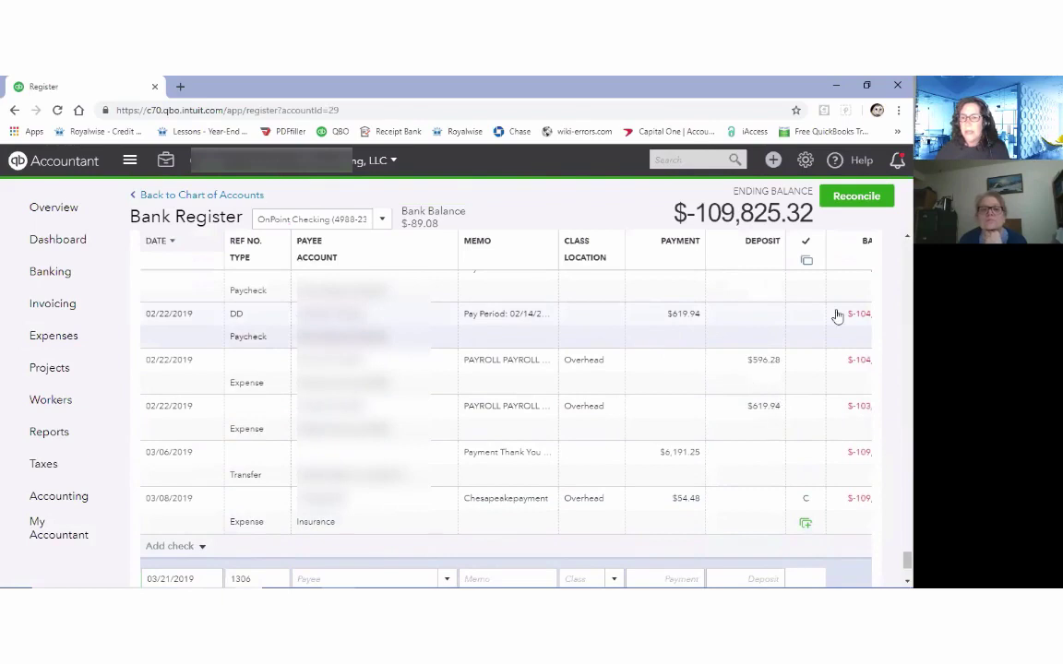
scroll(836, 317, "up", 1)
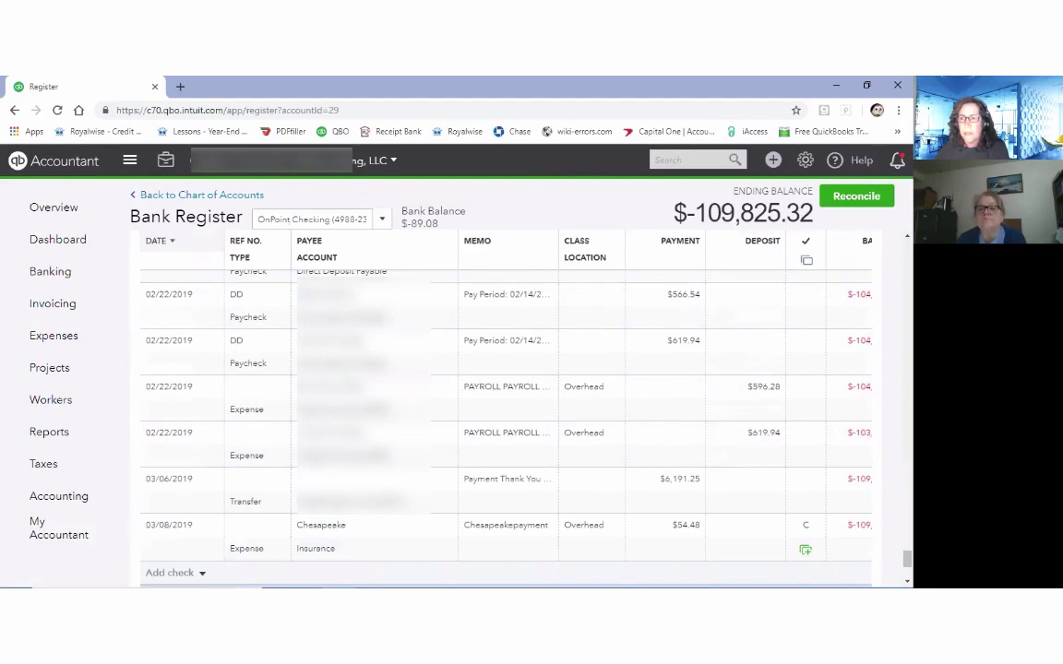
scroll(505, 415, "up", 1)
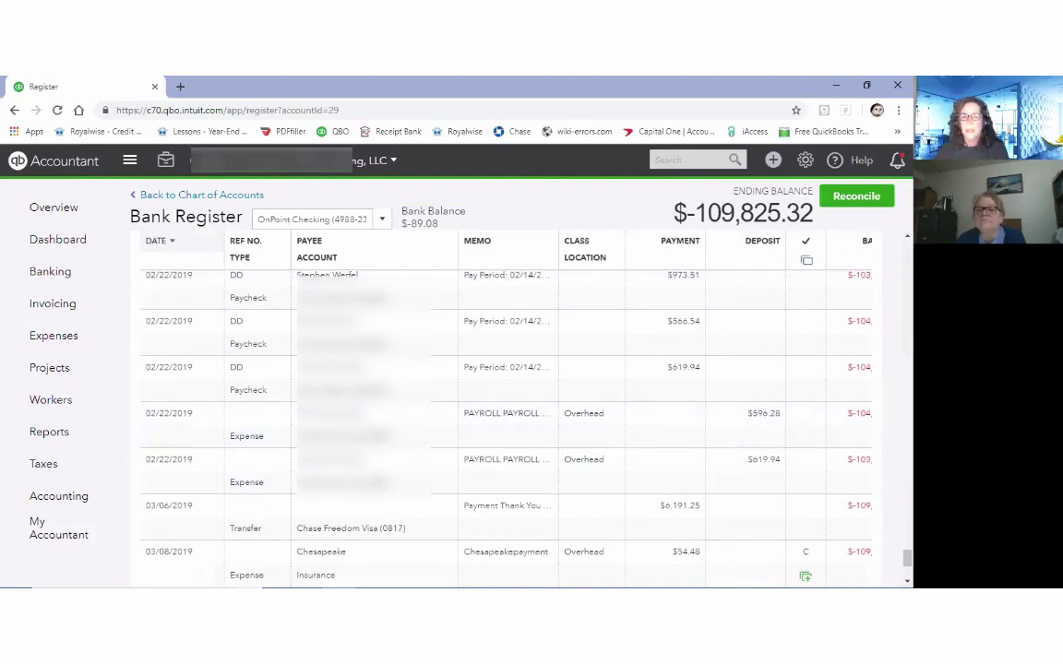
scroll(498, 406, "up", 1)
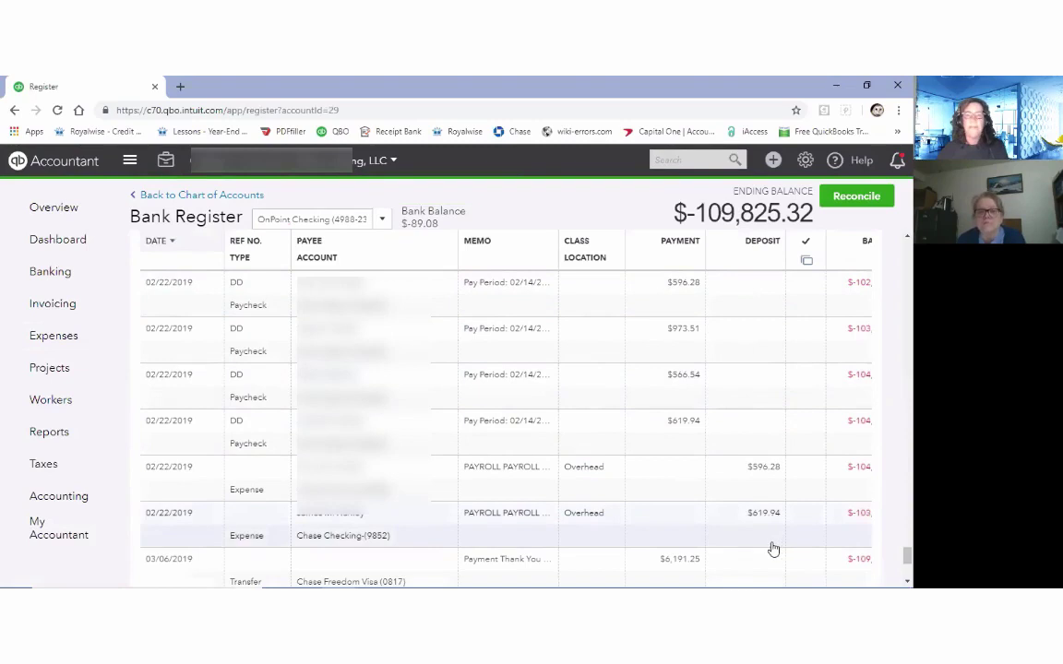
Stay on the OnPoint Checking register and open the $596.28 Expense deposit row for inline editing.
left_click(381, 224)
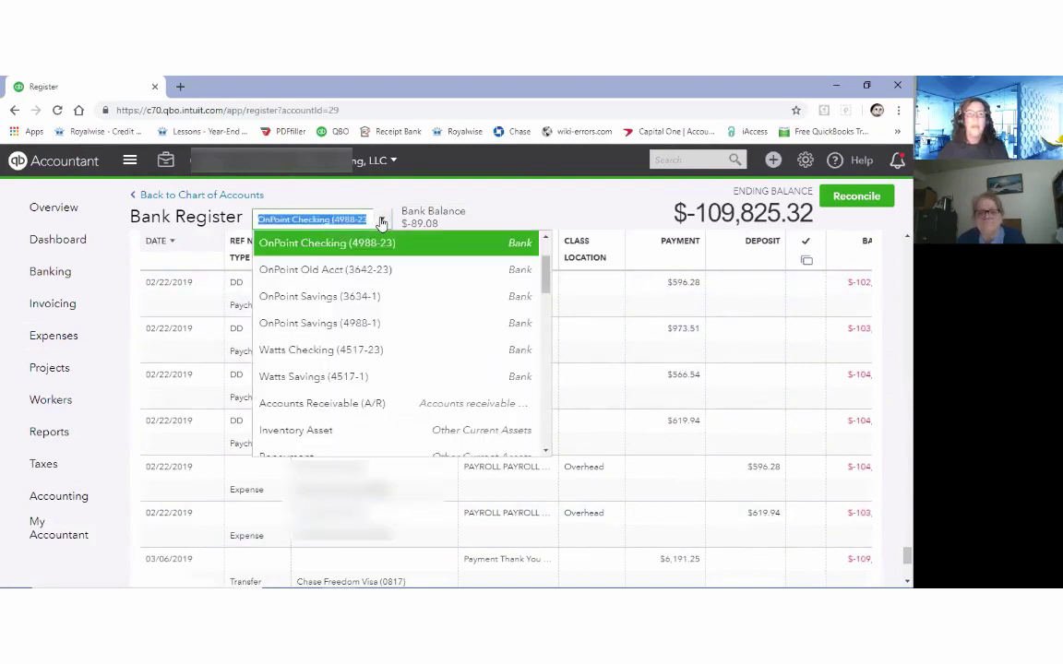
scroll(356, 295, "up", 2)
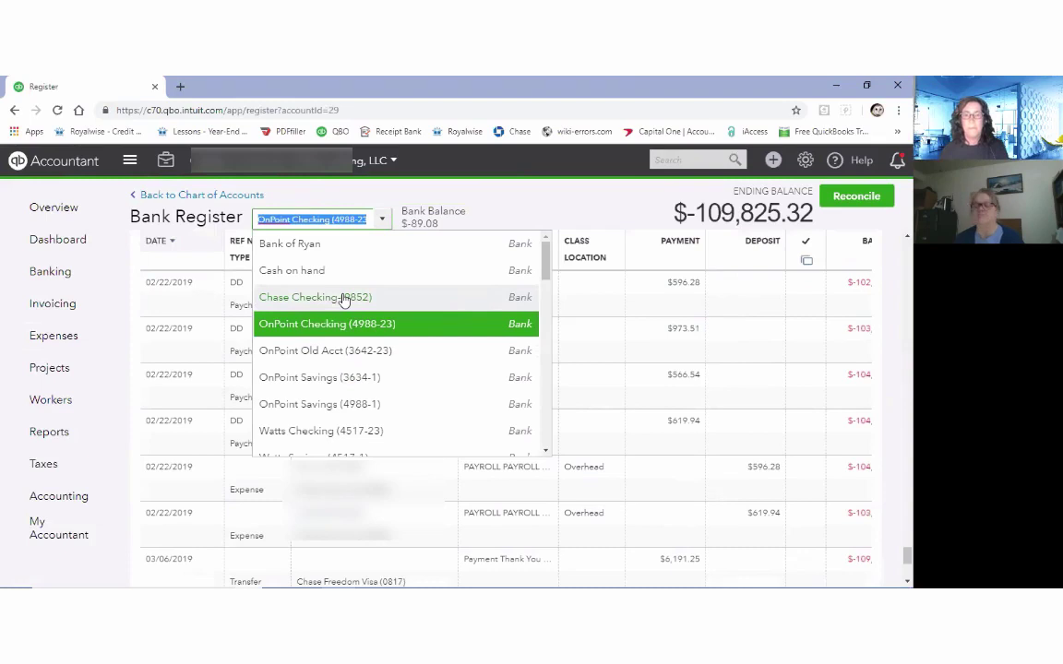
left_click(656, 475)
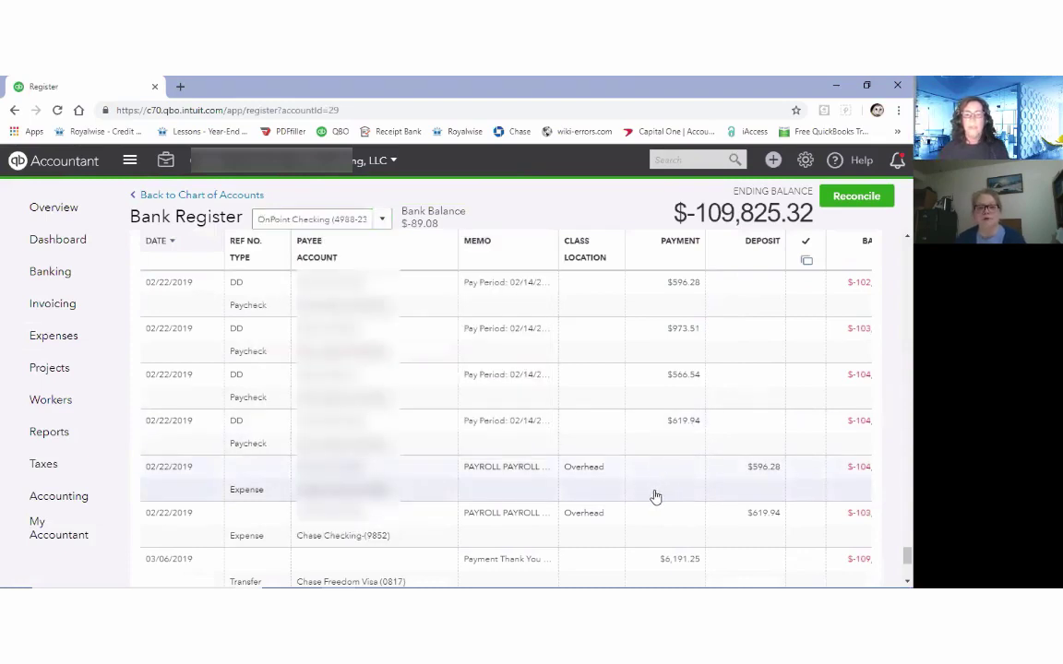
left_click(648, 498)
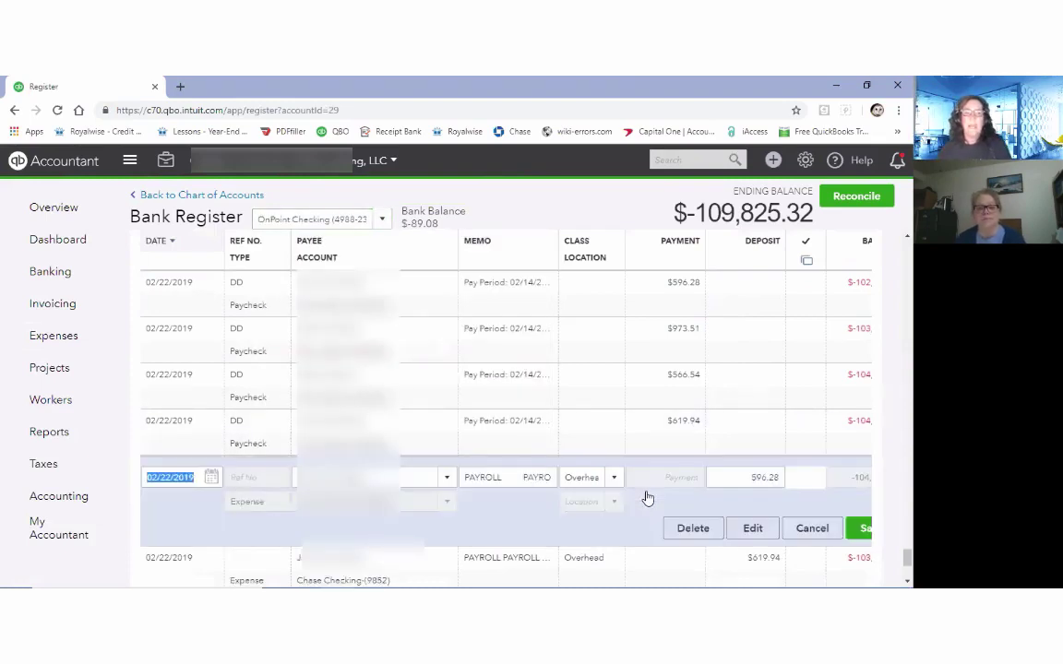